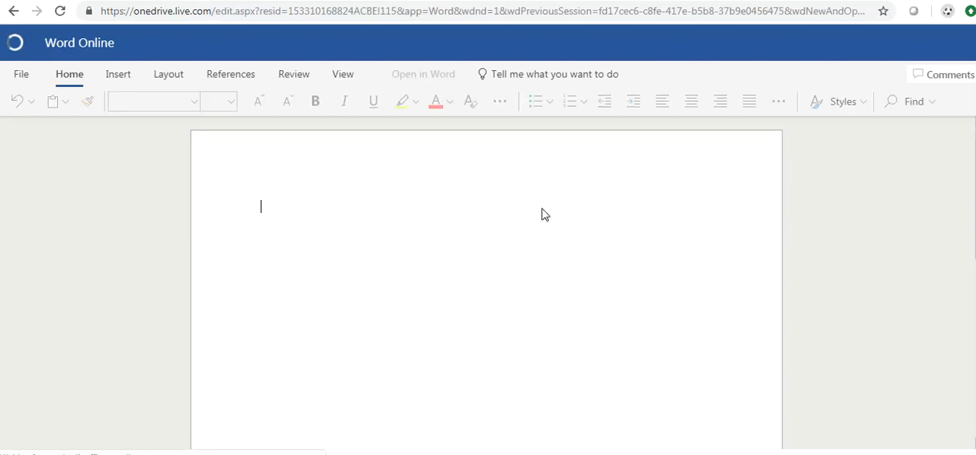
- Rename the document "Adding a Picture"
click(22, 74)
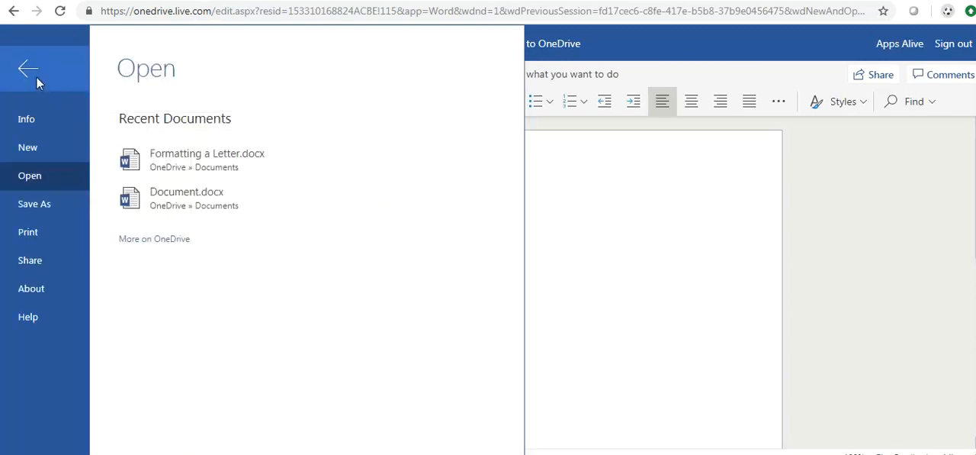
click(32, 206)
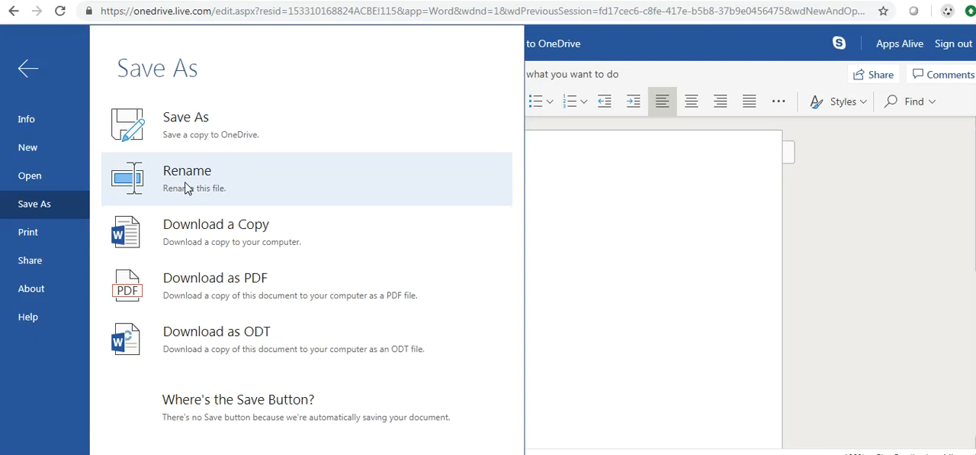
click(185, 188)
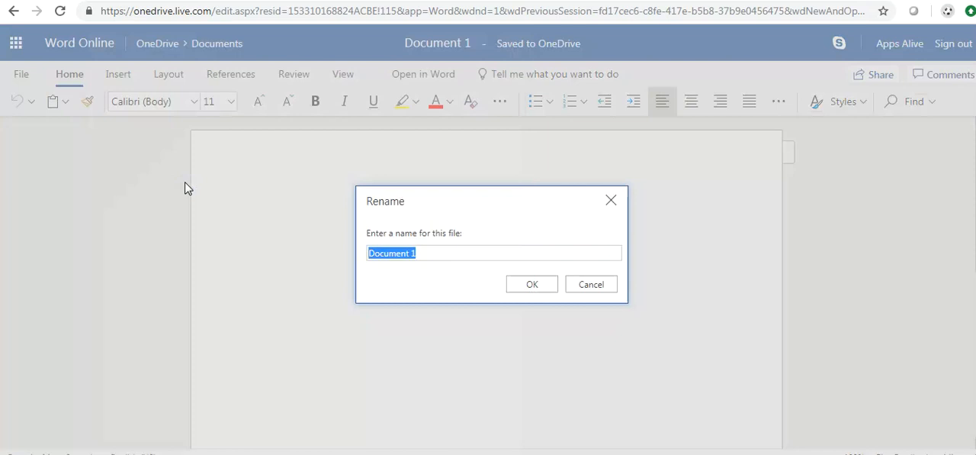
text(Adding)
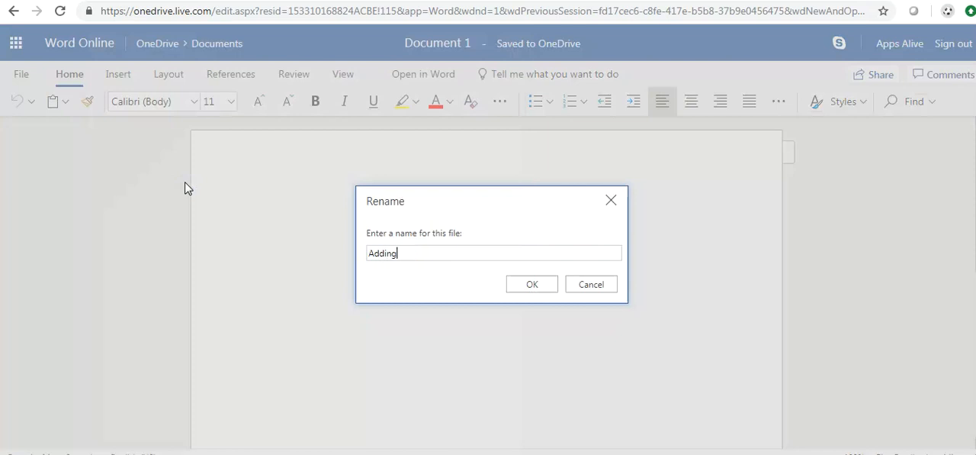
text( a Picture)
click(535, 286)
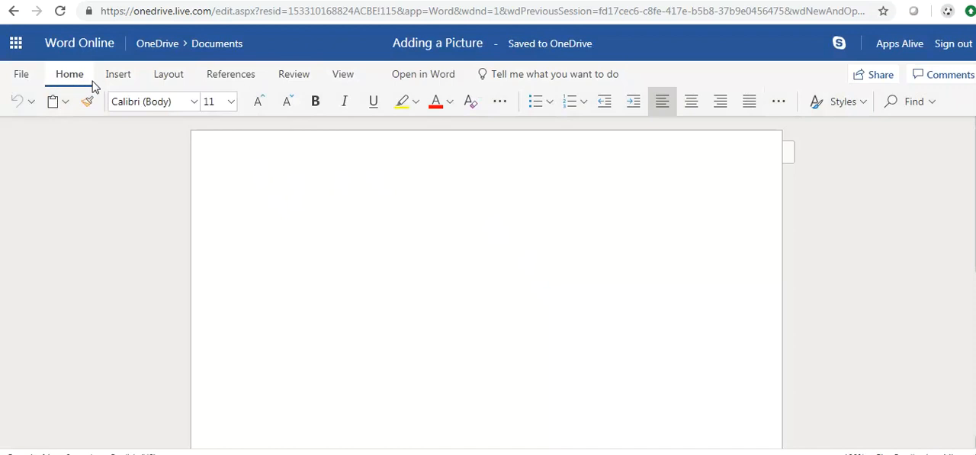
- Insert the AppsAlive Logo picture from the PC Lessons folder in this device's Pictures library
click(116, 76)
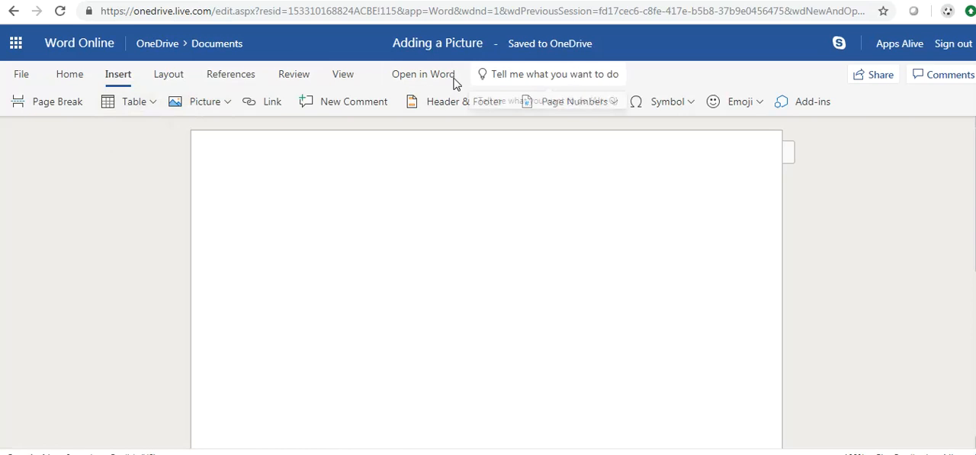
click(225, 103)
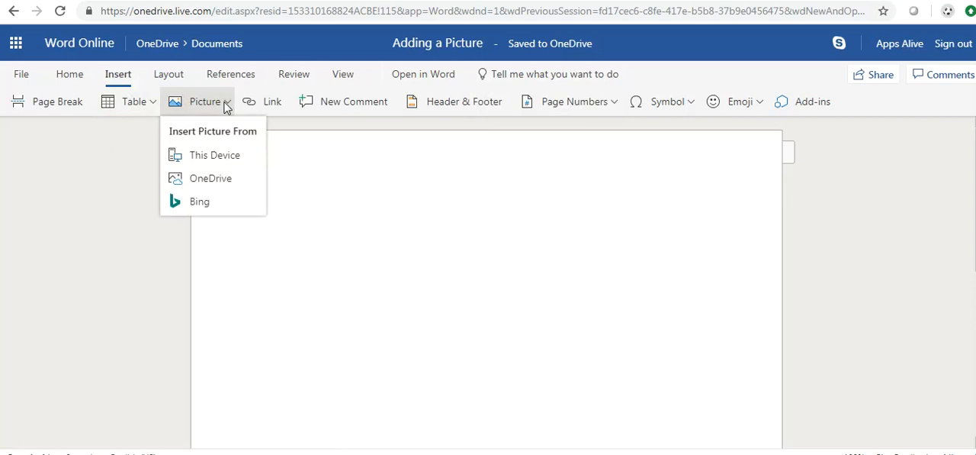
click(221, 159)
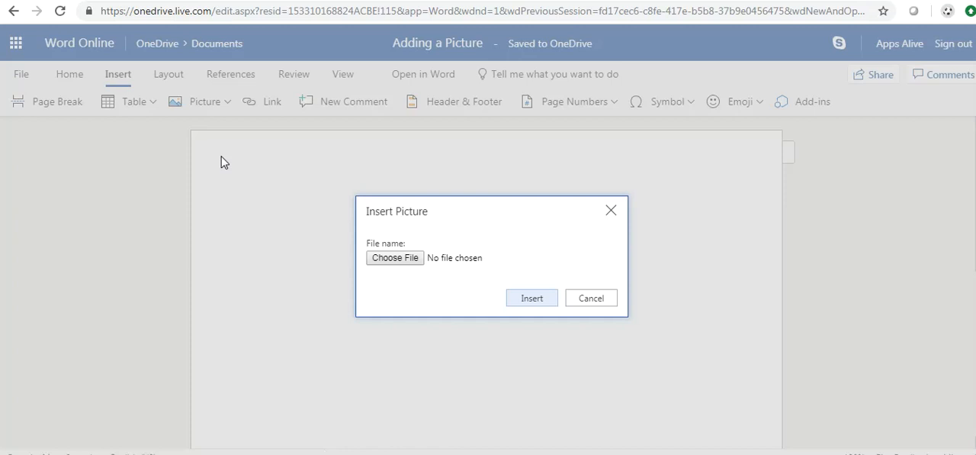
click(391, 262)
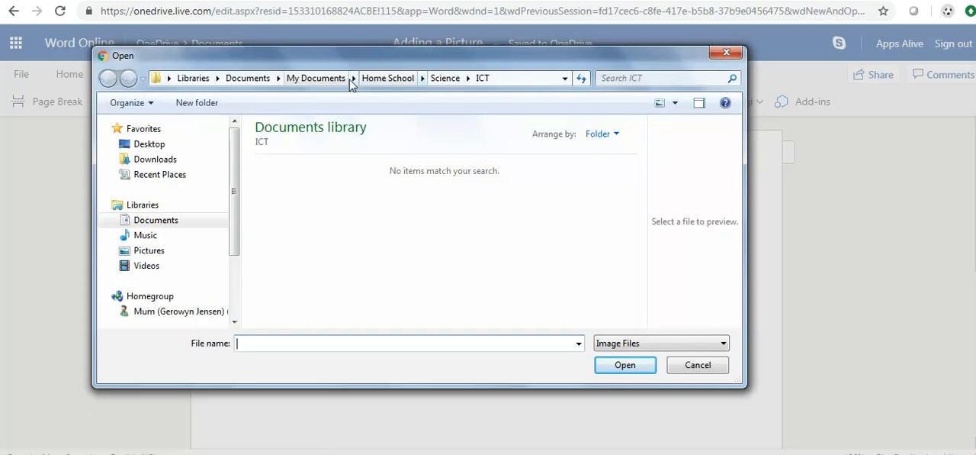
click(145, 251)
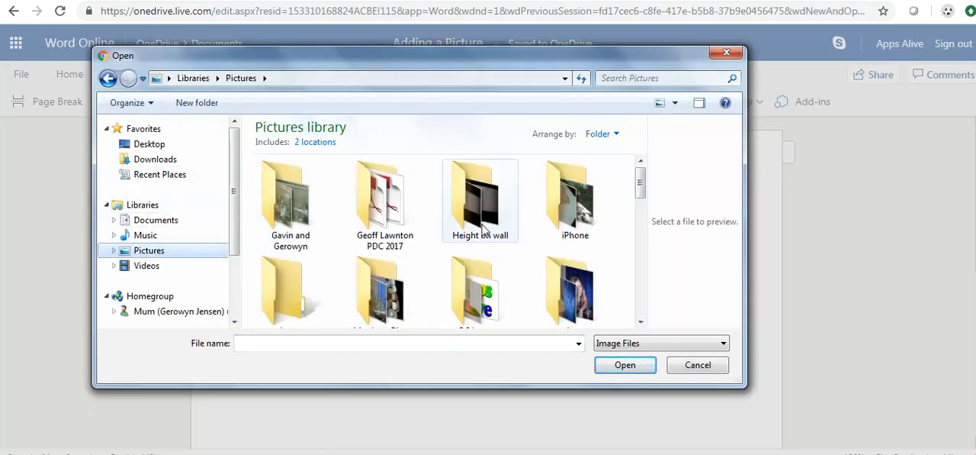
double_click(477, 294)
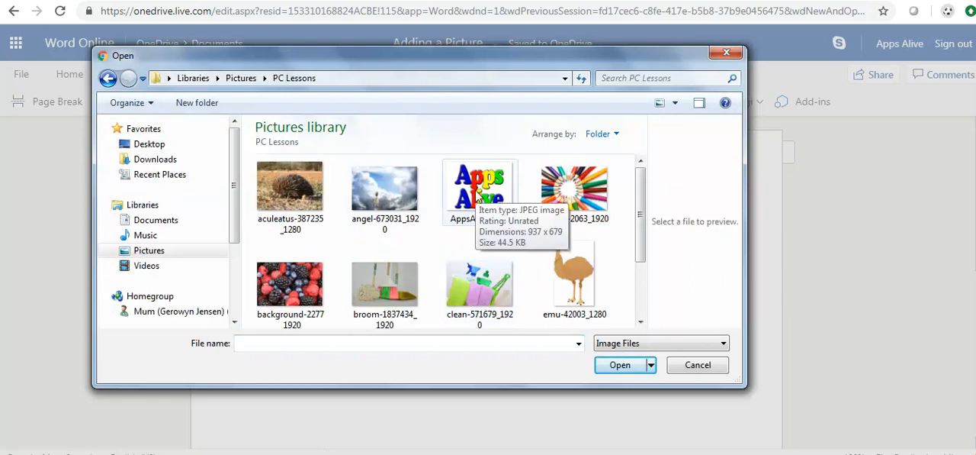
click(480, 190)
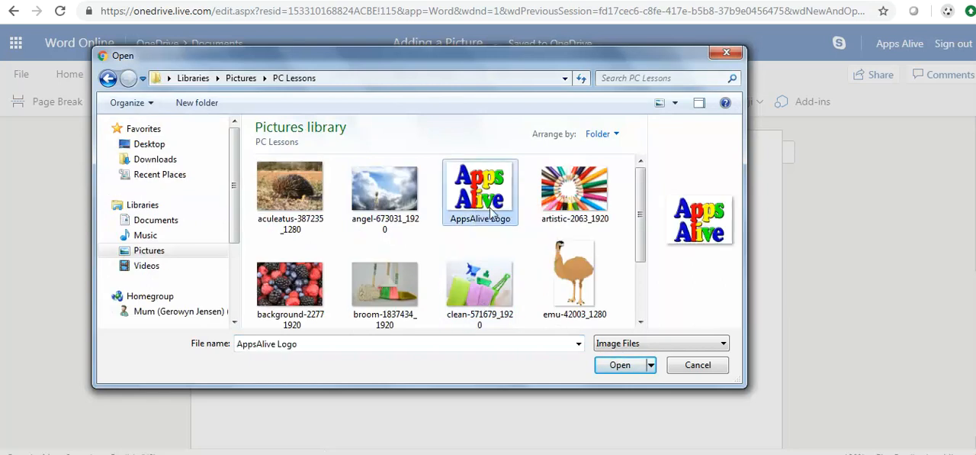
click(620, 366)
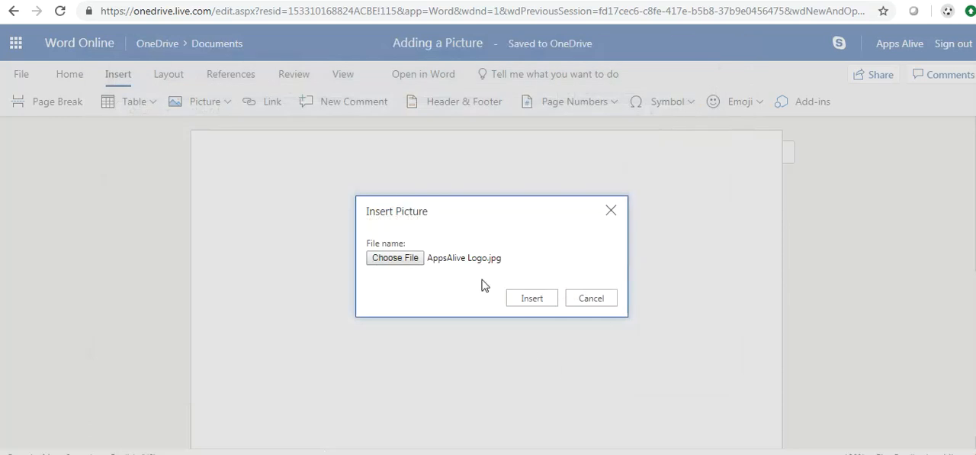
click(529, 298)
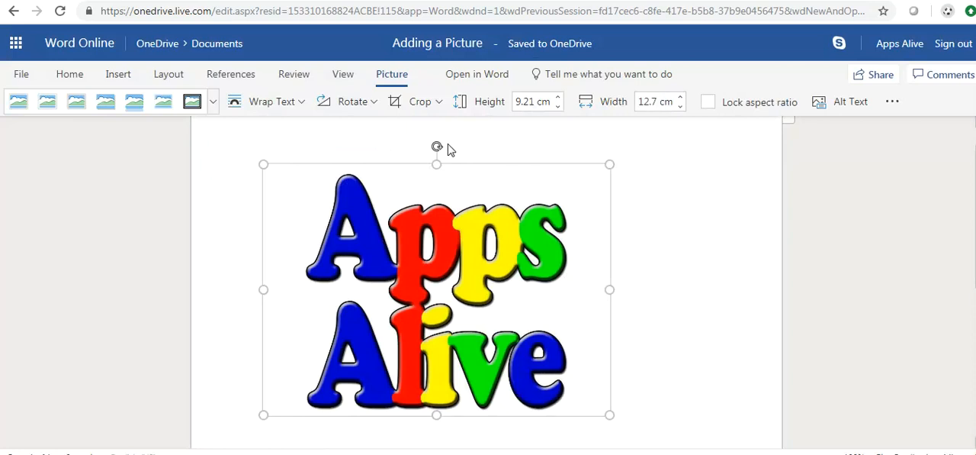
- Shrink the logo freehand to about 4.4 cm high and 6.7 cm wide
mouse_move(437, 145)
mouse_down()
mouse_move(567, 184)
mouse_move(491, 152)
mouse_move(349, 140)
mouse_move(302, 146)
mouse_move(377, 140)
mouse_move(464, 162)
mouse_move(532, 394)
mouse_move(508, 407)
mouse_move(369, 381)
mouse_move(475, 414)
mouse_move(495, 409)
mouse_move(478, 422)
mouse_move(461, 422)
mouse_move(588, 325)
mouse_move(424, 140)
mouse_move(437, 148)
mouse_up()
drag(609, 163, 480, 302)
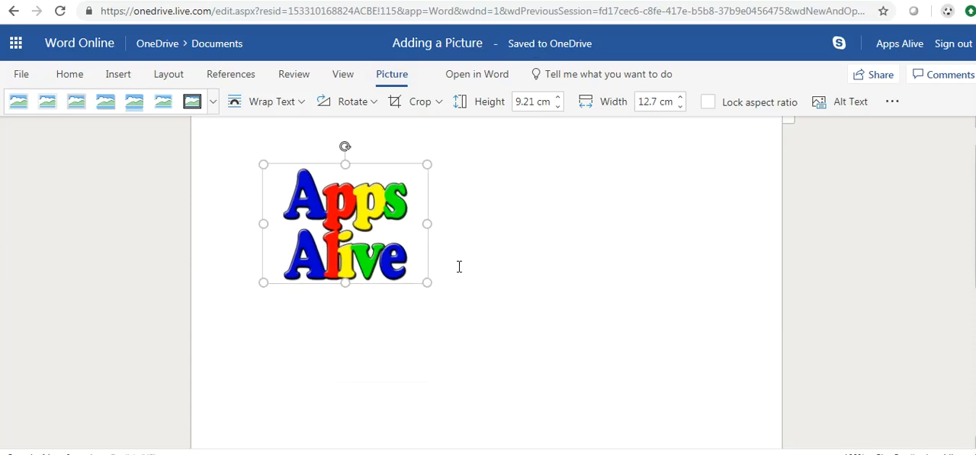
drag(427, 223, 446, 231)
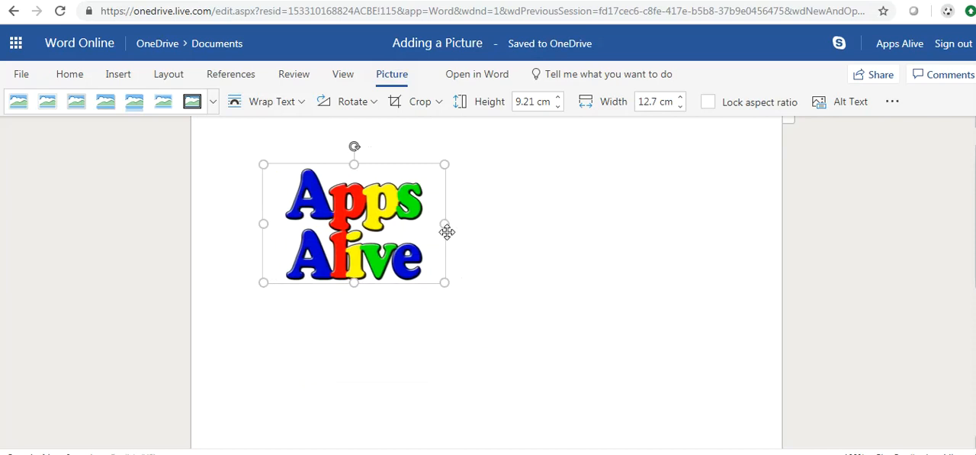
- Lock the logo's aspect ratio and enlarge it freehand to about 8.3 cm high and 14.3 cm wide
click(708, 103)
drag(446, 225, 615, 245)
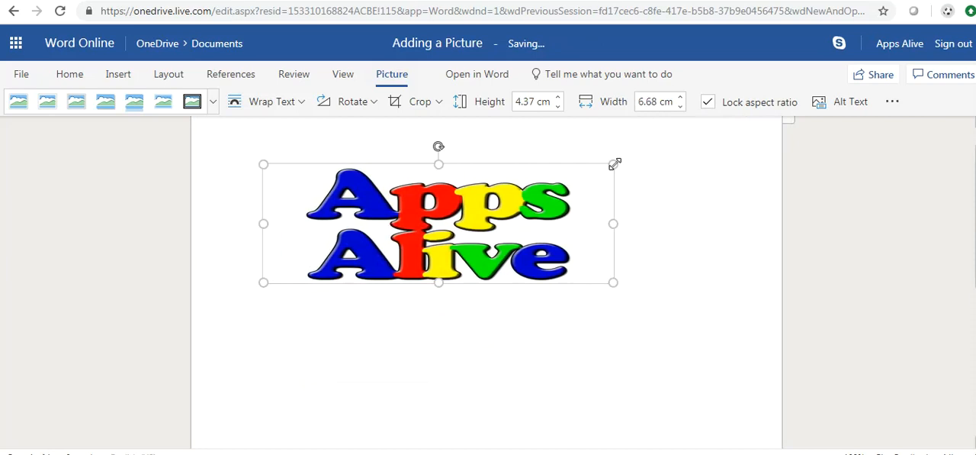
drag(609, 163, 654, 159)
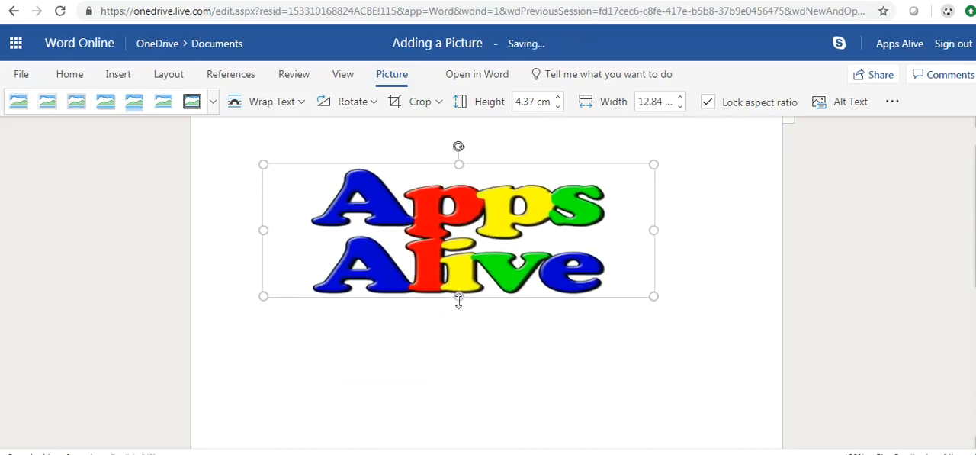
click(458, 383)
click(466, 273)
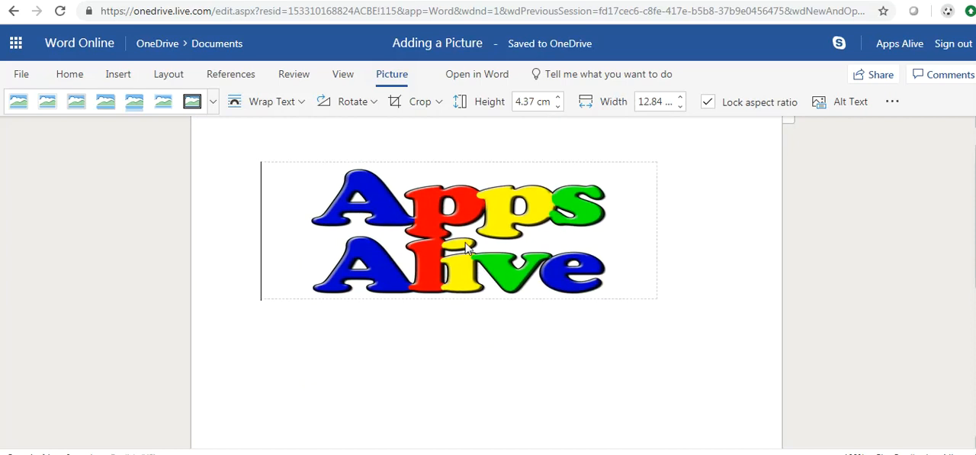
drag(458, 297, 455, 391)
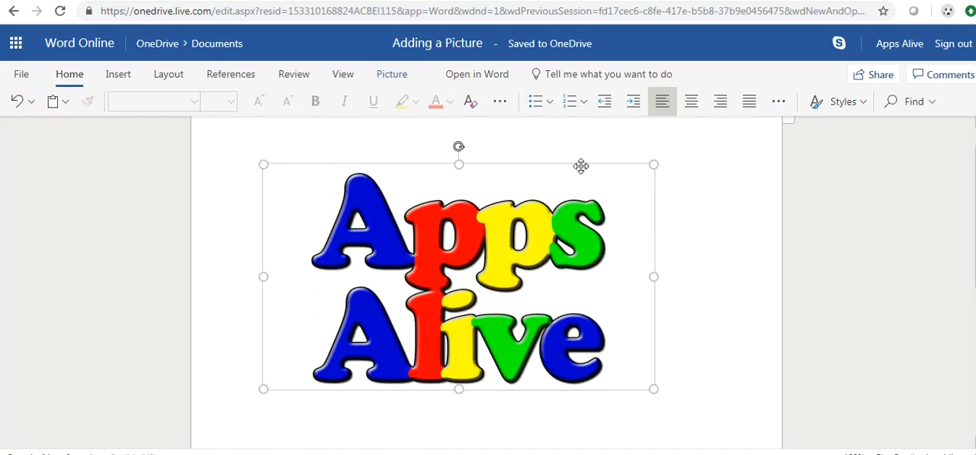
- Rotate the logo right by 90° and back left by 90°
click(381, 80)
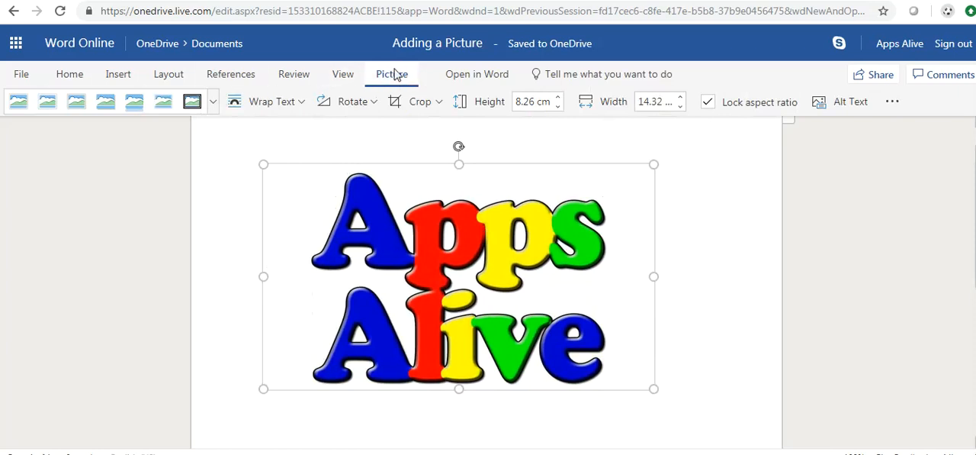
click(366, 107)
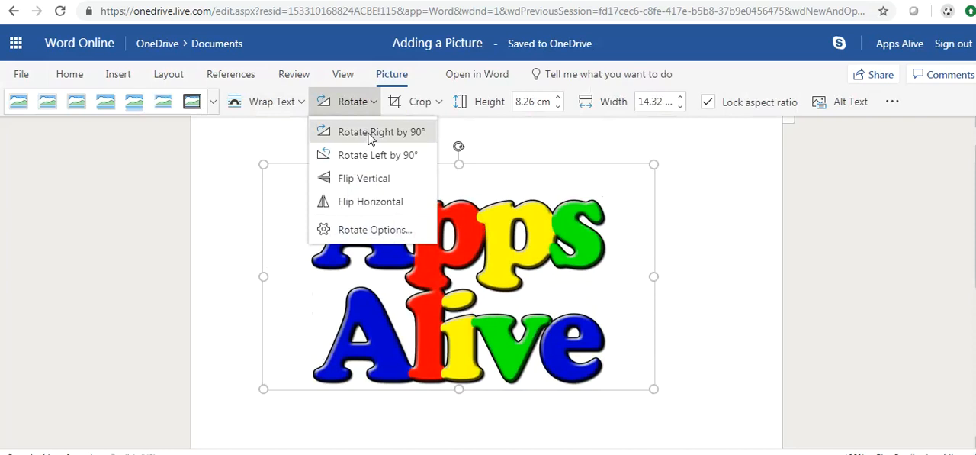
click(369, 131)
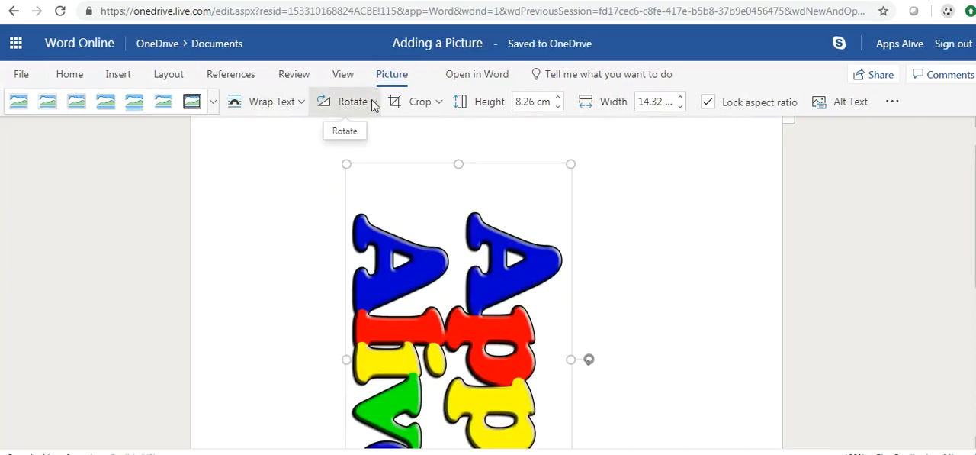
click(373, 105)
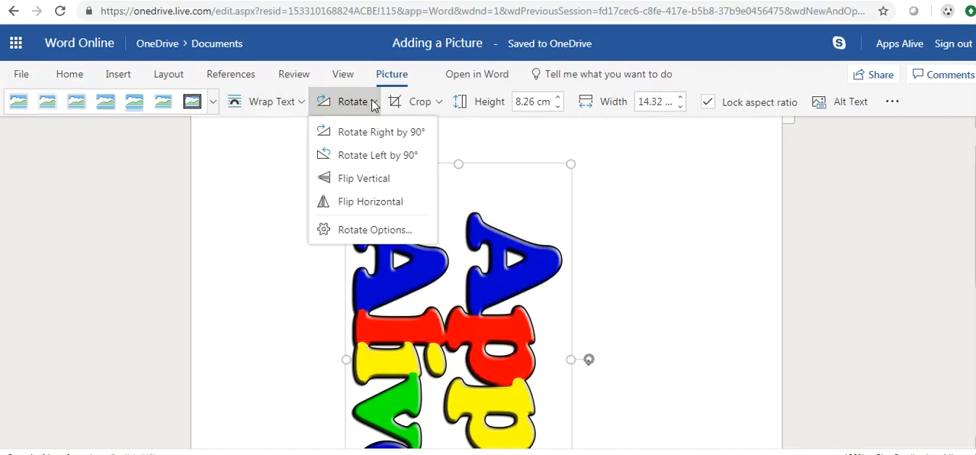
click(390, 156)
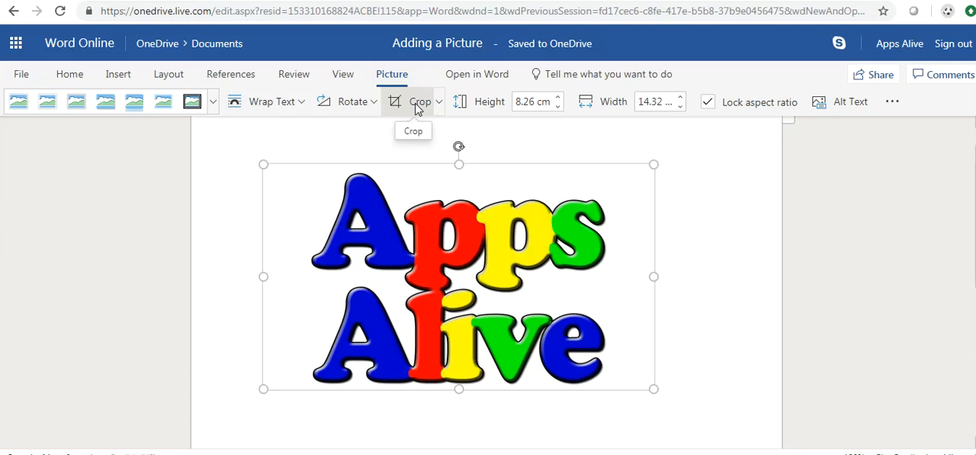
- Crop the logo from its right edge to about 10.1 cm wide, cutting off the last letter of each word
click(440, 102)
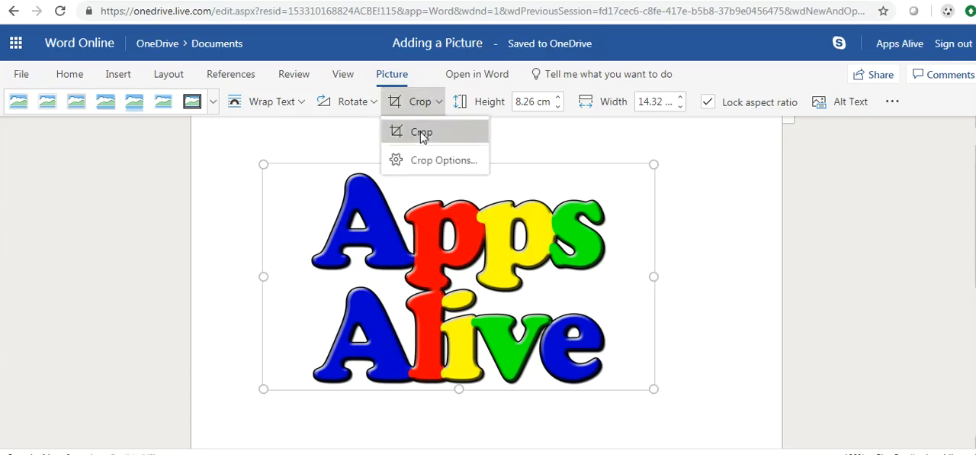
click(421, 132)
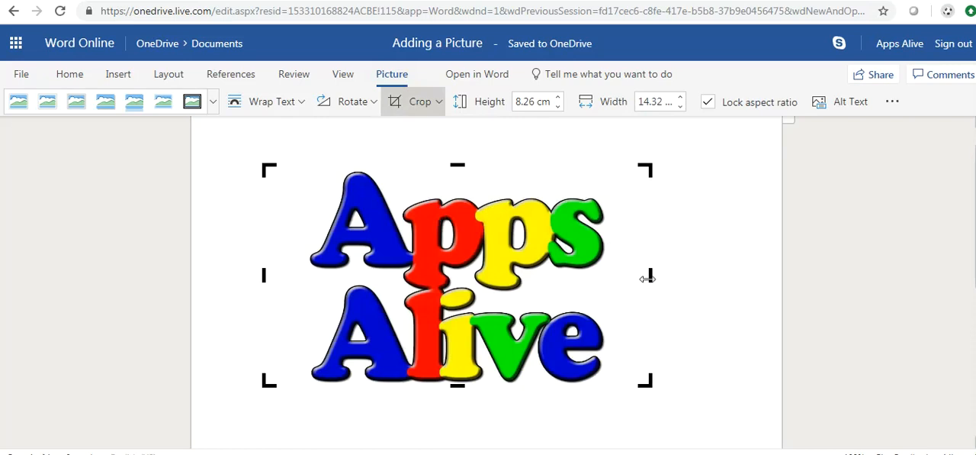
drag(643, 276, 531, 294)
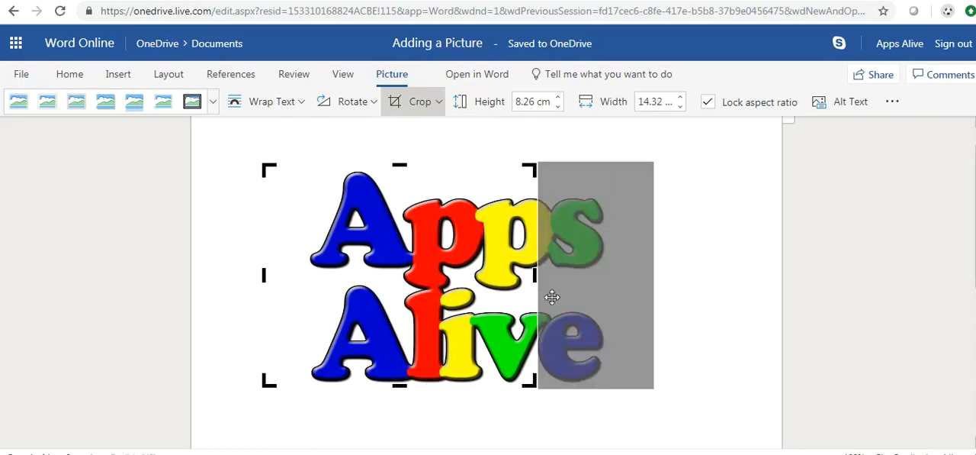
click(553, 297)
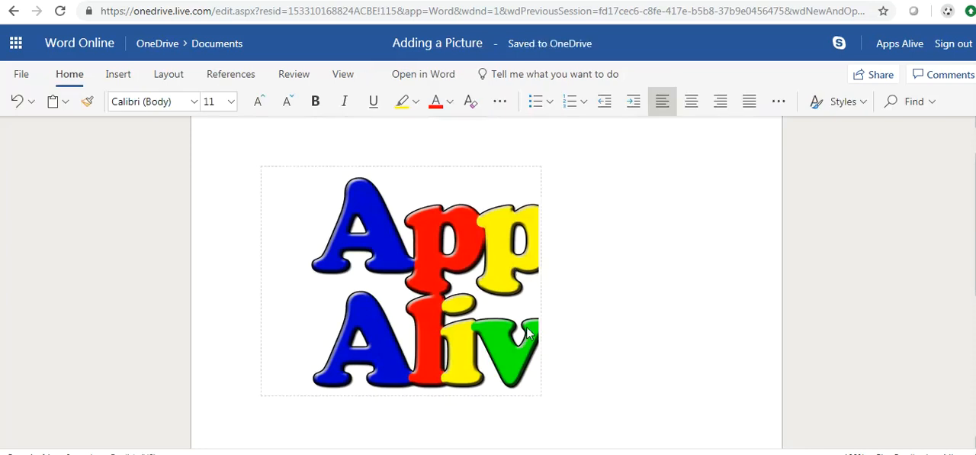
- Set the cropped logo's height to 5 cm and its width to 15 cm with the aspect ratio locked
click(457, 238)
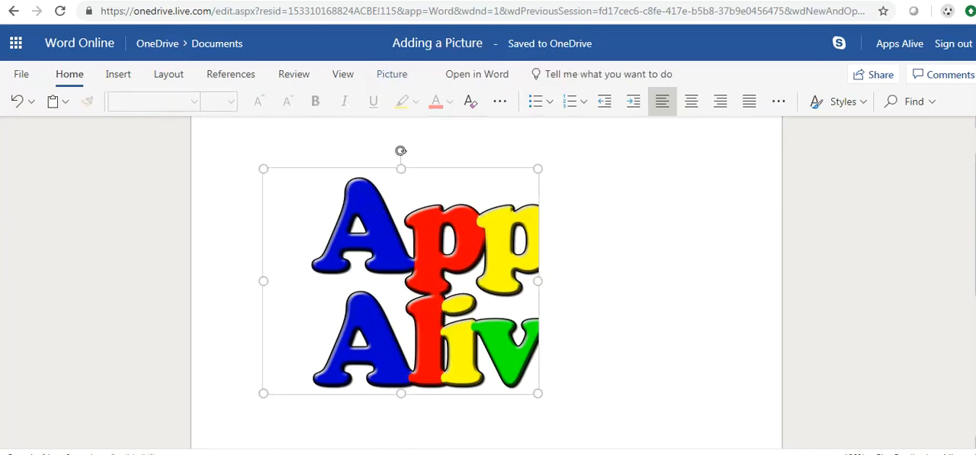
click(389, 76)
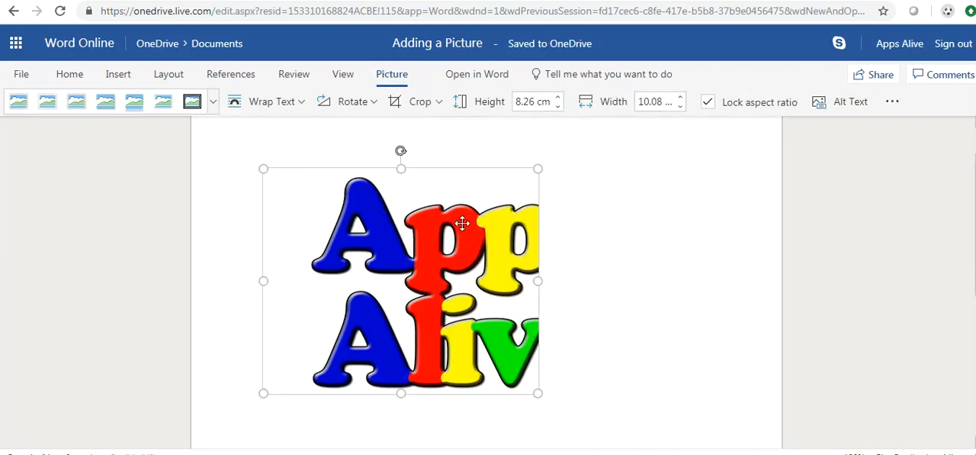
click(538, 101)
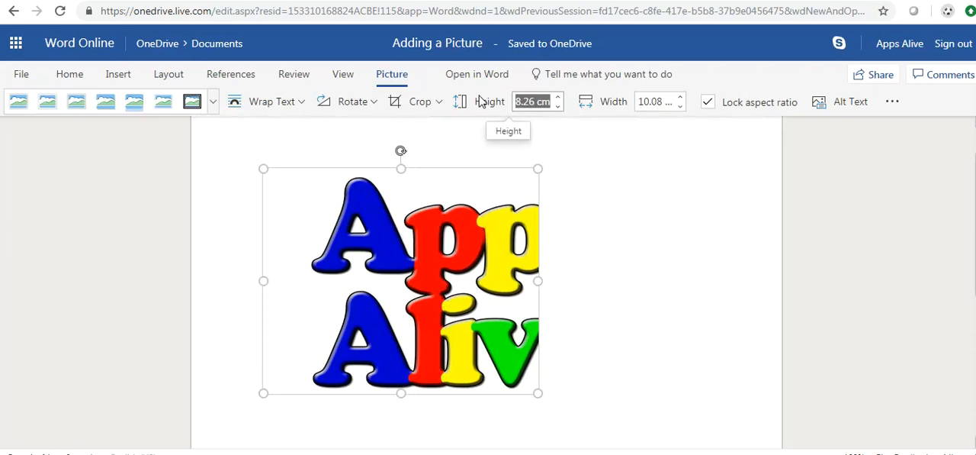
text(5)
key(Return)
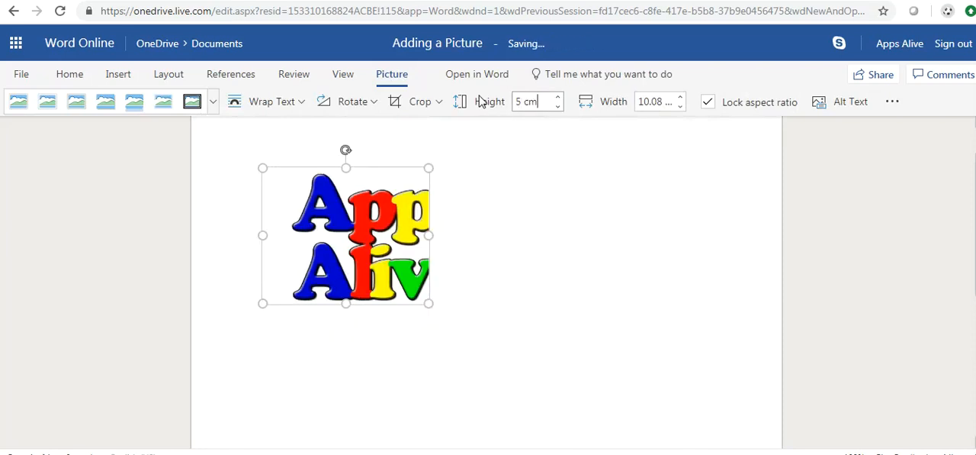
click(654, 101)
text(15)
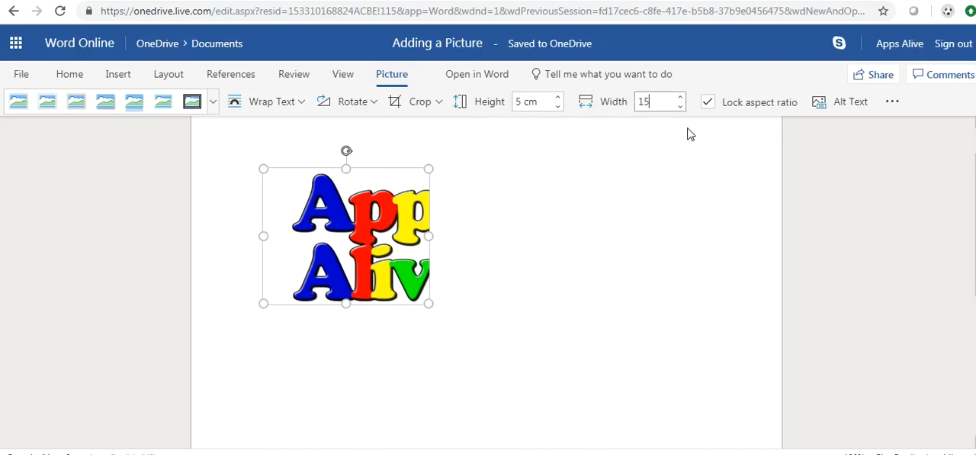
key(Return)
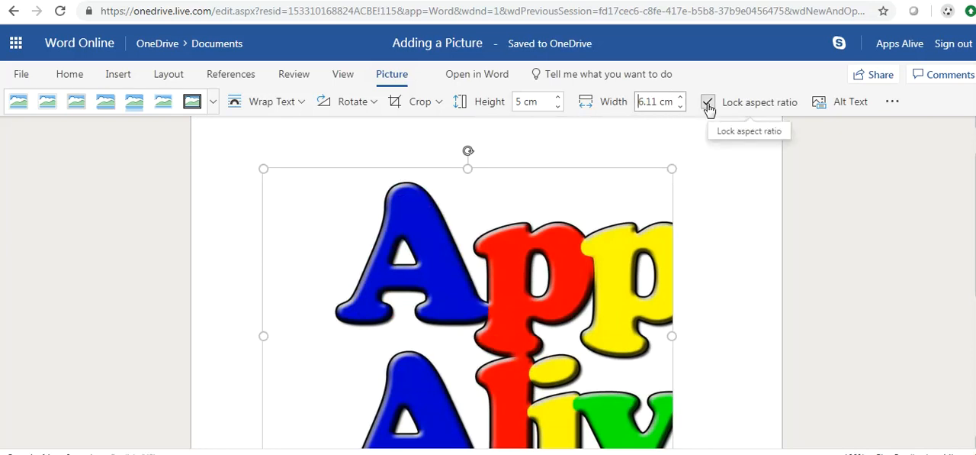
- Unlock the logo's aspect ratio and set its height to 5 cm, keeping the width at 15 cm
click(707, 103)
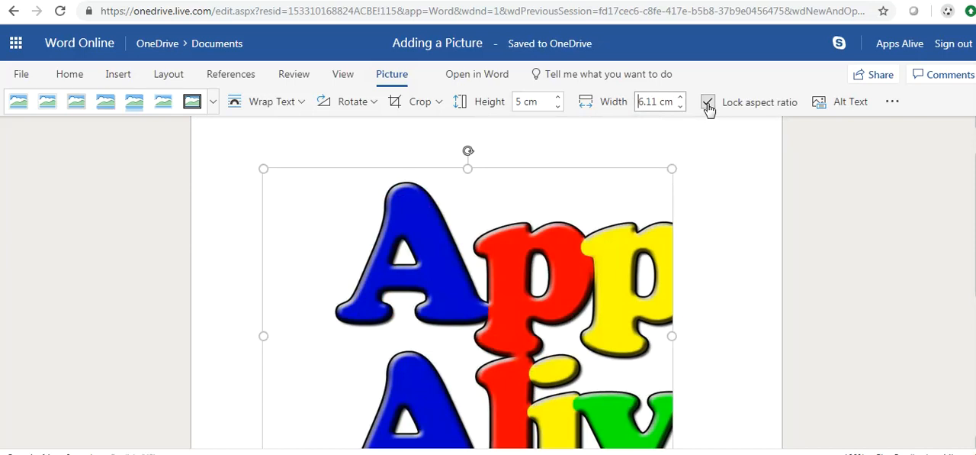
click(653, 103)
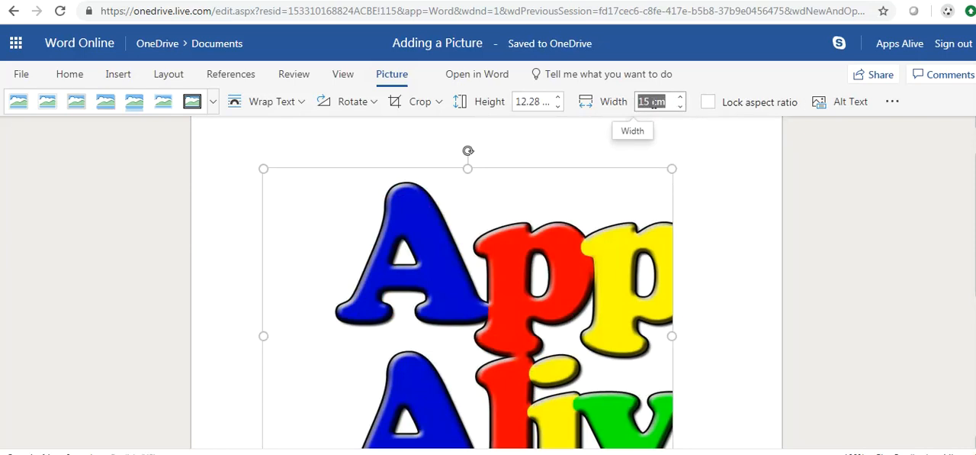
click(526, 103)
text(5)
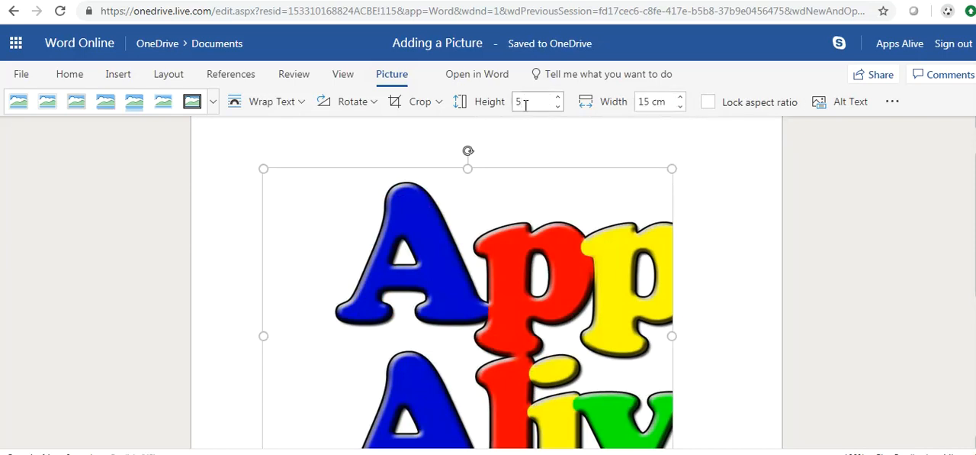
key(Return)
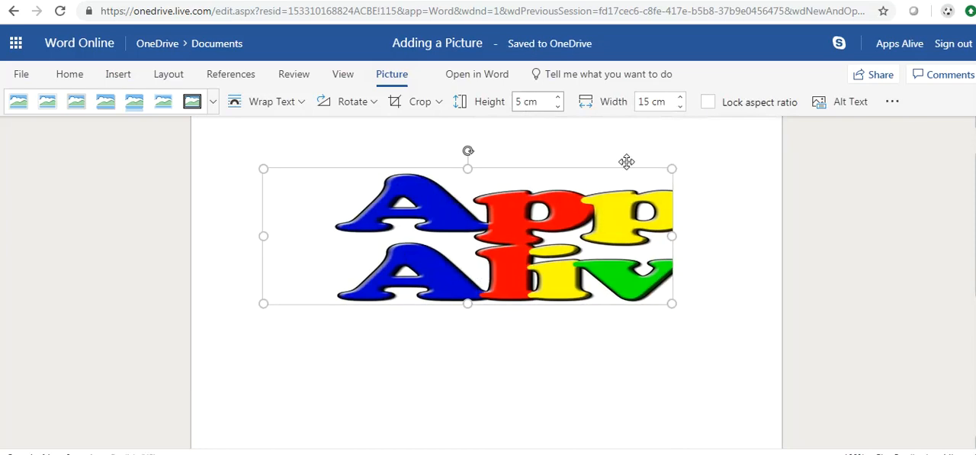
- Give the logo the alternative text title "Apps Alive Logo"
click(849, 107)
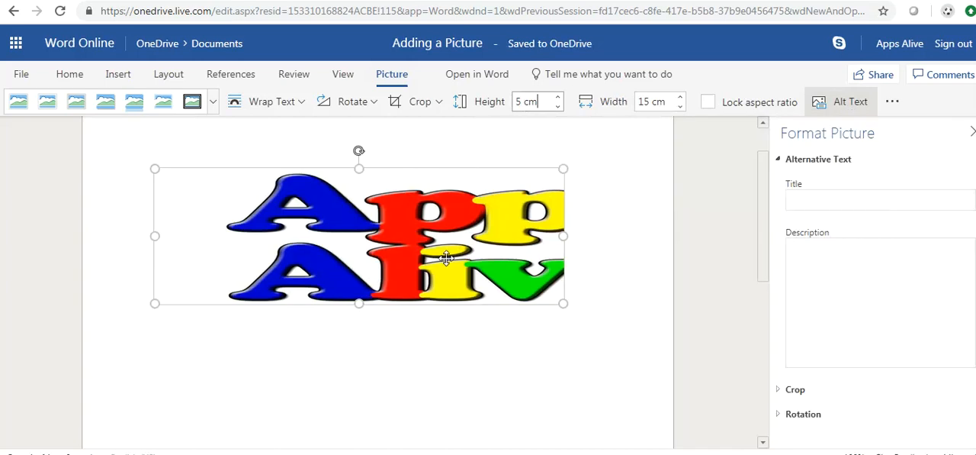
click(885, 200)
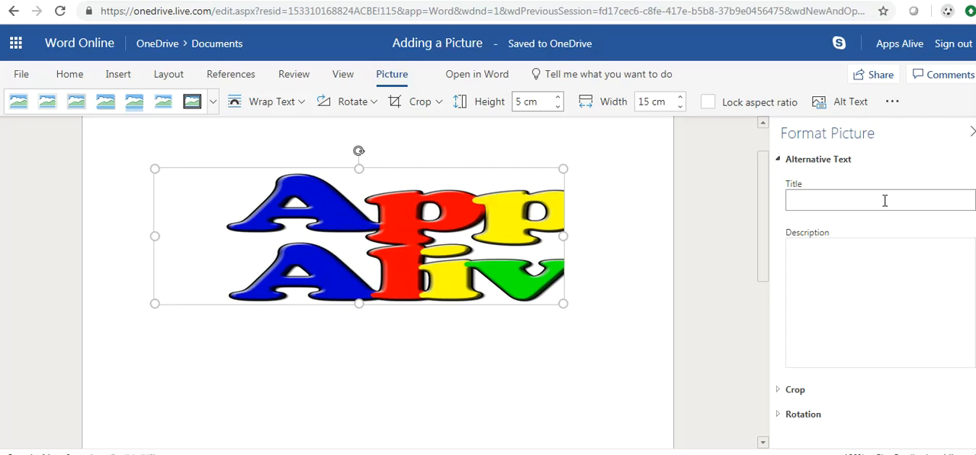
click(885, 199)
text(Apps AL)
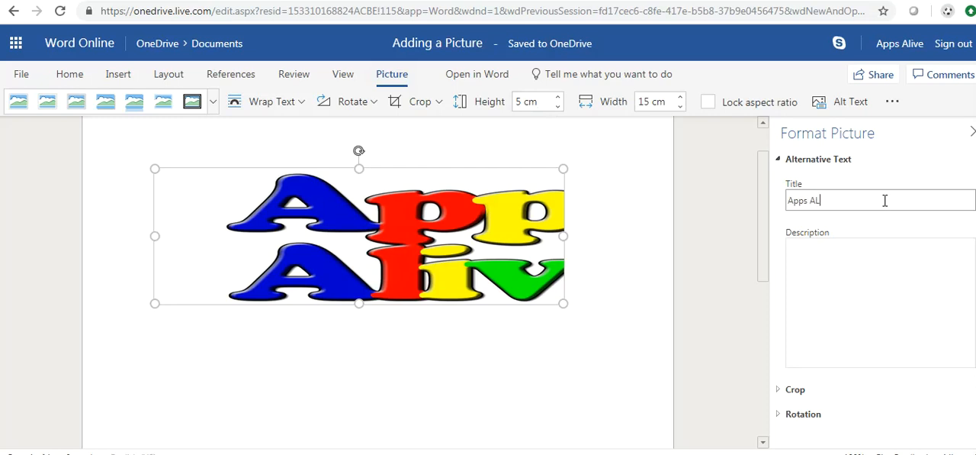
text(ive Logo)
drag(819, 203, 813, 201)
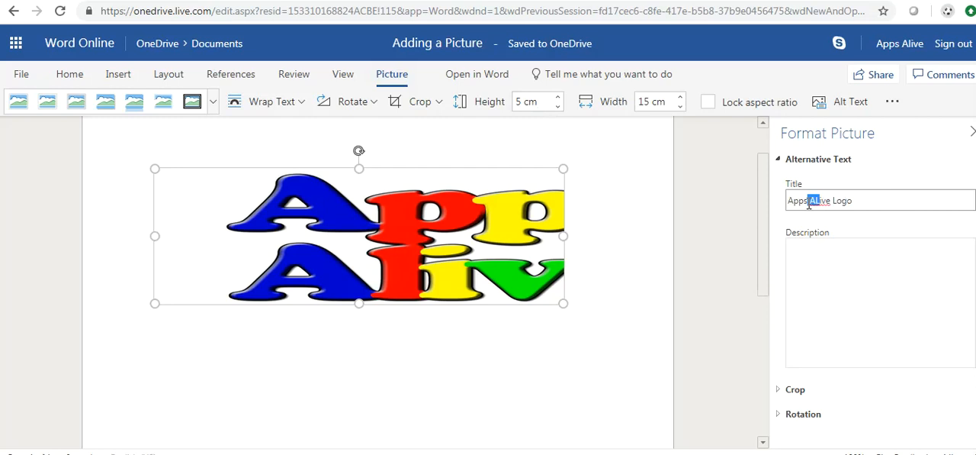
text(l)
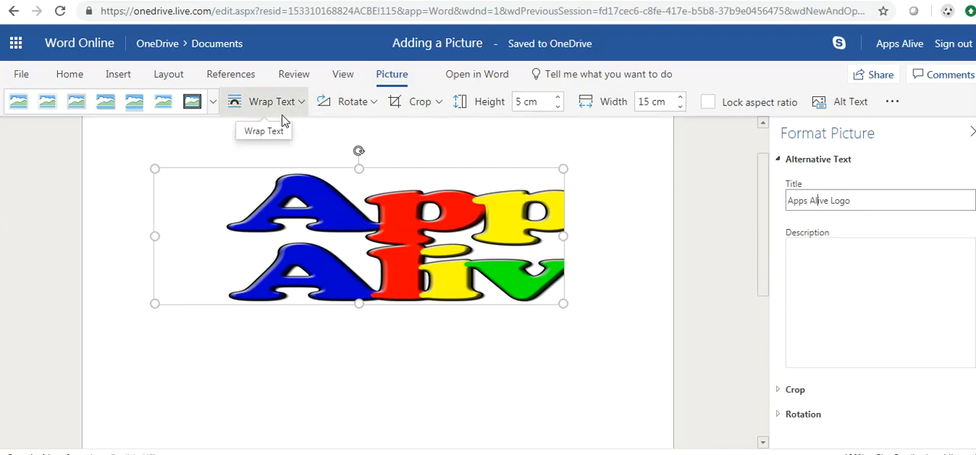
- Enter two paragraphs of random filler letters directly after the logo
click(582, 207)
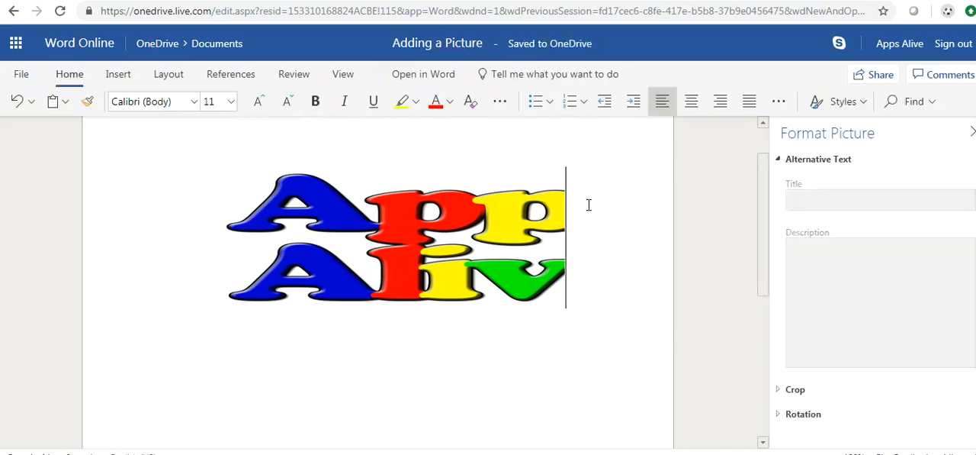
text(kjsdlfkjdglkjd)
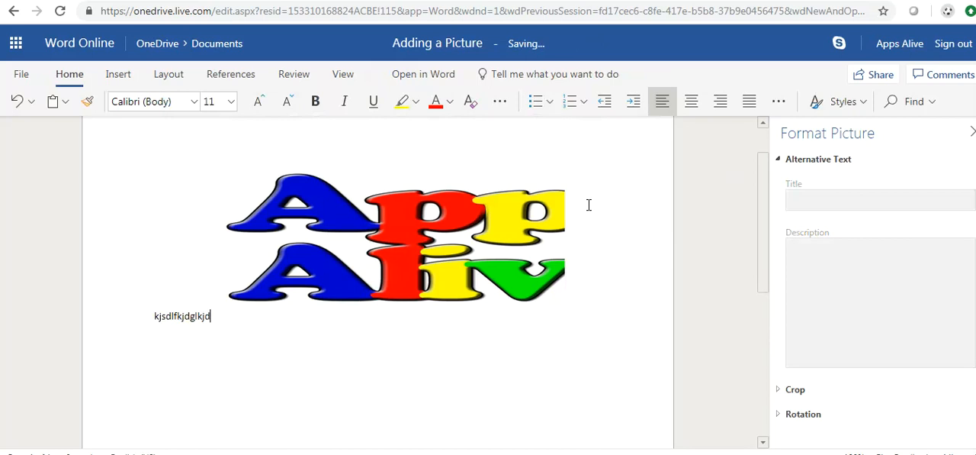
text(fg;ldksfgjdfsglkjsdfglkjdflgkjdlgfkja )
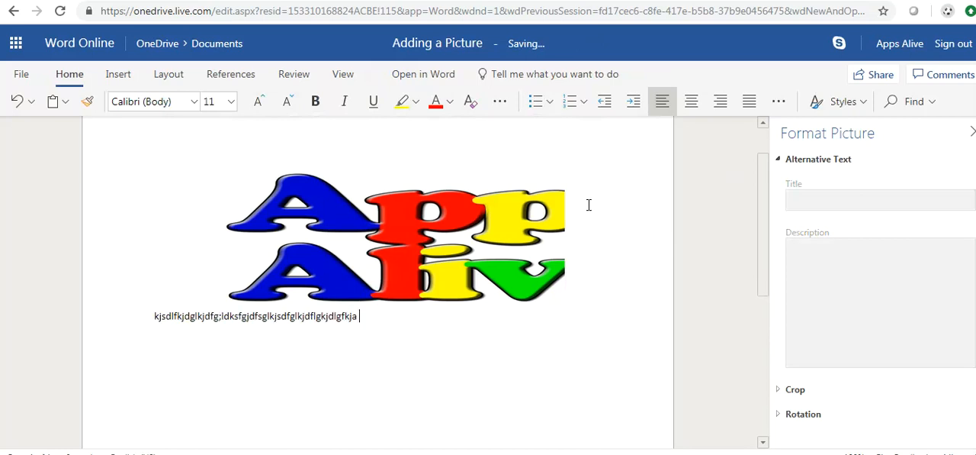
text(lkj)
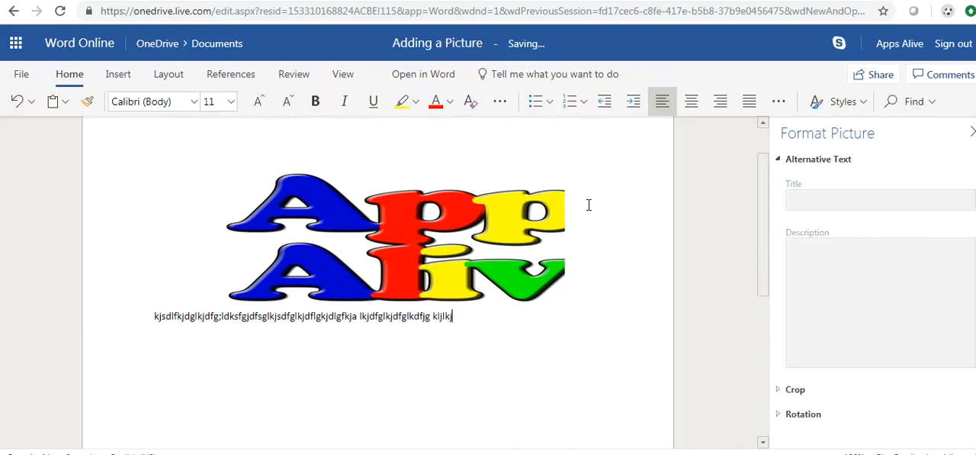
text(dfglkjdfglkjdfglkdfjg kljlkjl;kjdfgldfkg lkjdlgkjdflgkjdflgkjdflgkjsd)
key(Return)
text(dsfjklghdfgkjdflkgjds lkdjfgldfkjgldfskjg sdlfkgjdlfgkjdfklkjgldfkjgldfjg)
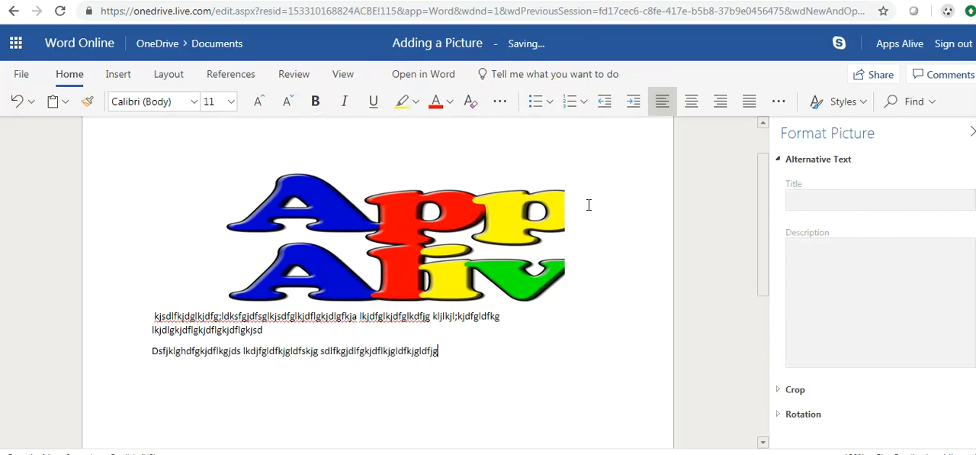
- Copy the logo with both filler paragraphs and paste the copy on a new line below them
drag(462, 349, 140, 306)
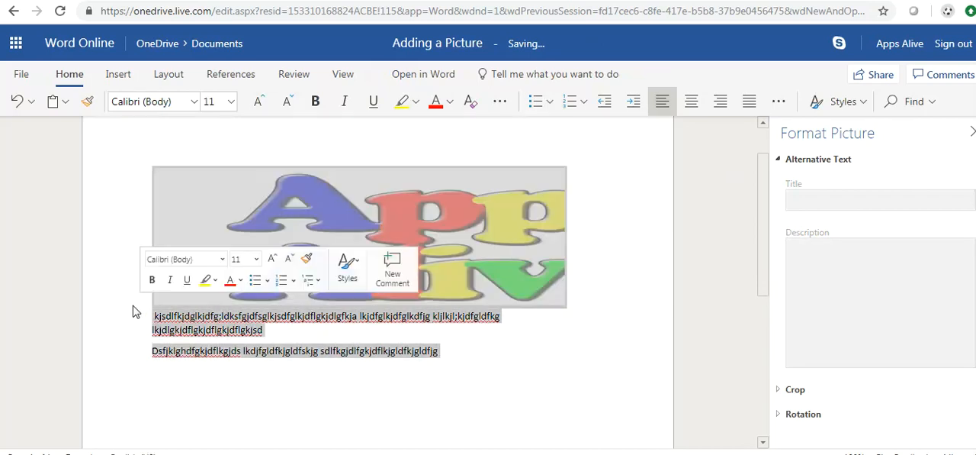
click(260, 387)
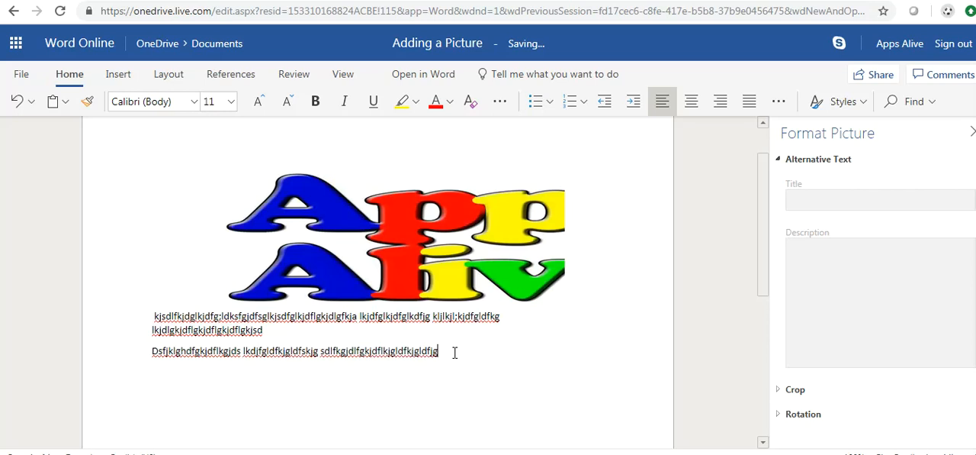
key(Return)
key(ctrl+v)
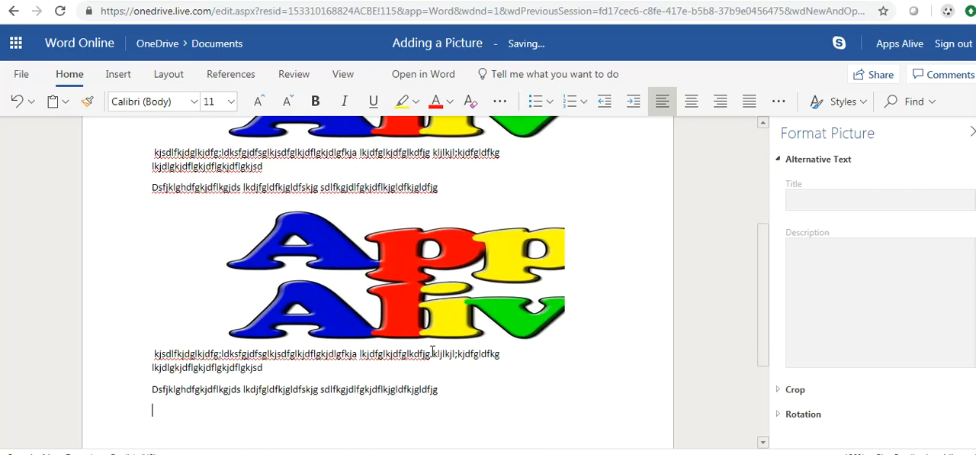
click(303, 231)
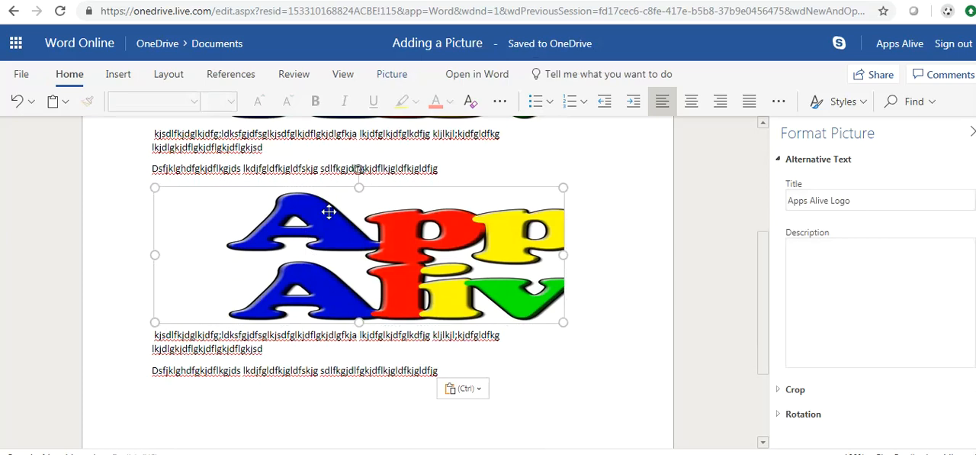
key(Delete)
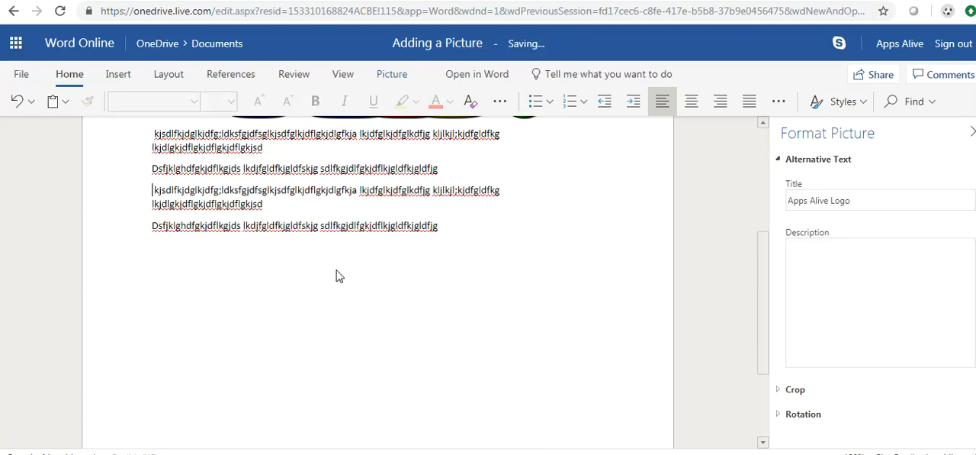
scroll(562, 263, up, 3)
click(404, 287)
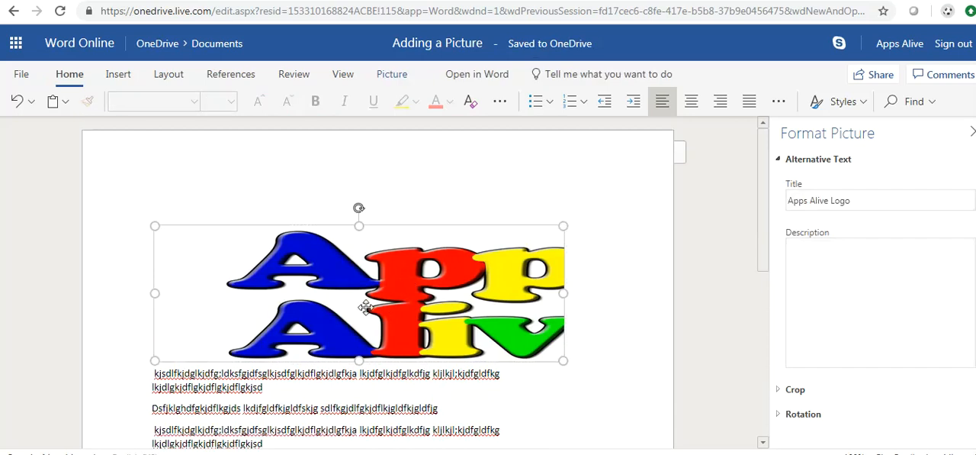
click(17, 107)
- Delete the pasted duplicate logo and keep the pasted filler paragraphs
scroll(290, 282, down, 1)
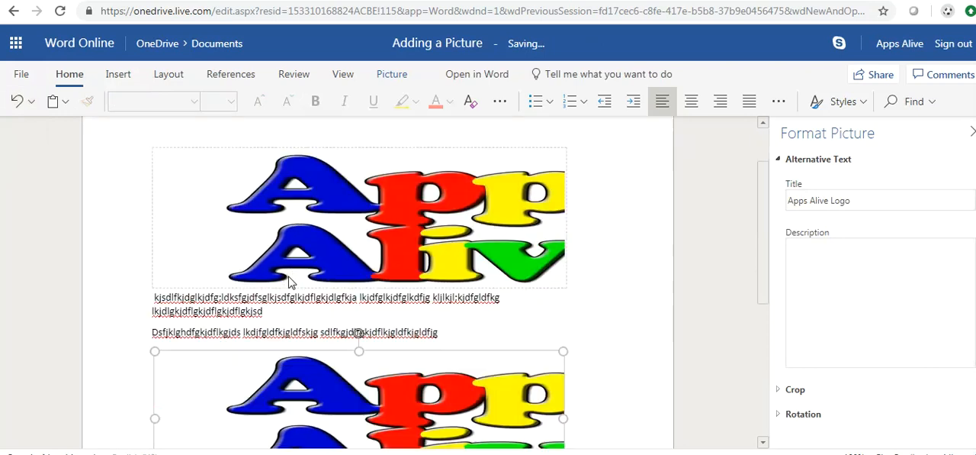
scroll(288, 282, down, 2)
key(Delete)
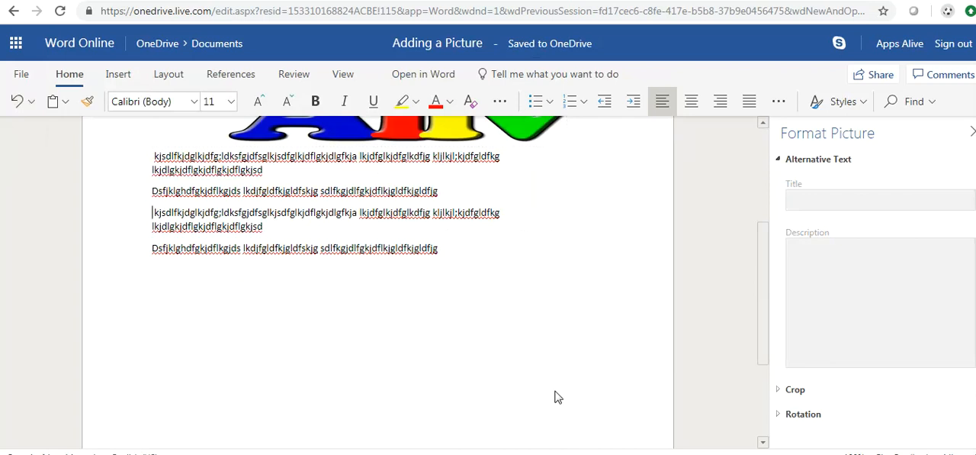
- Set the text wrapping of the logo at the start of the document to Left Square Bracket
scroll(574, 369, up, 2)
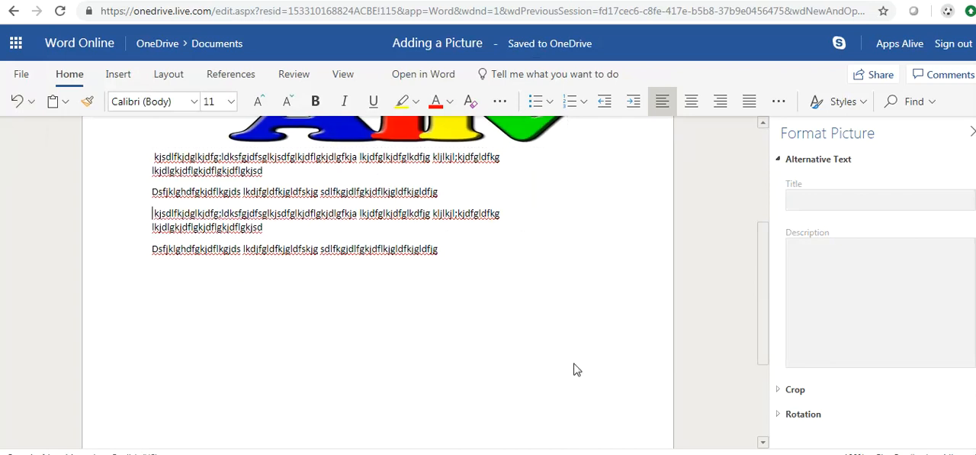
scroll(574, 369, up, 2)
click(302, 269)
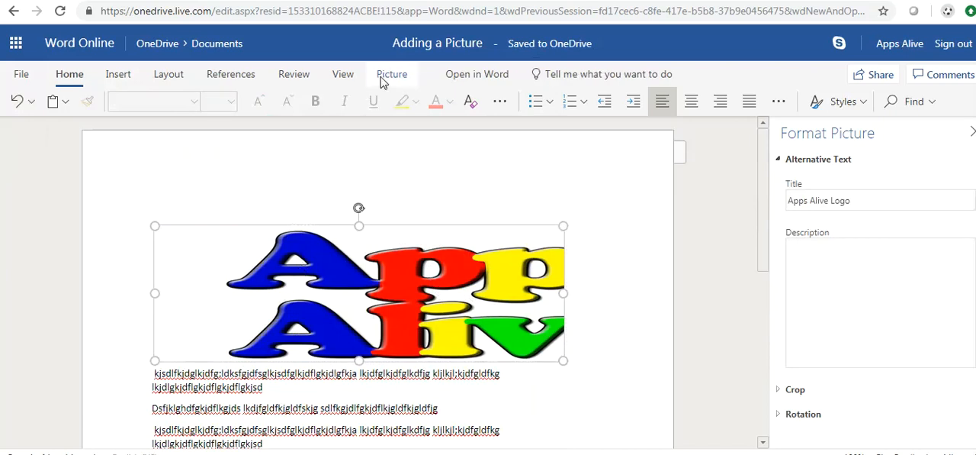
click(382, 79)
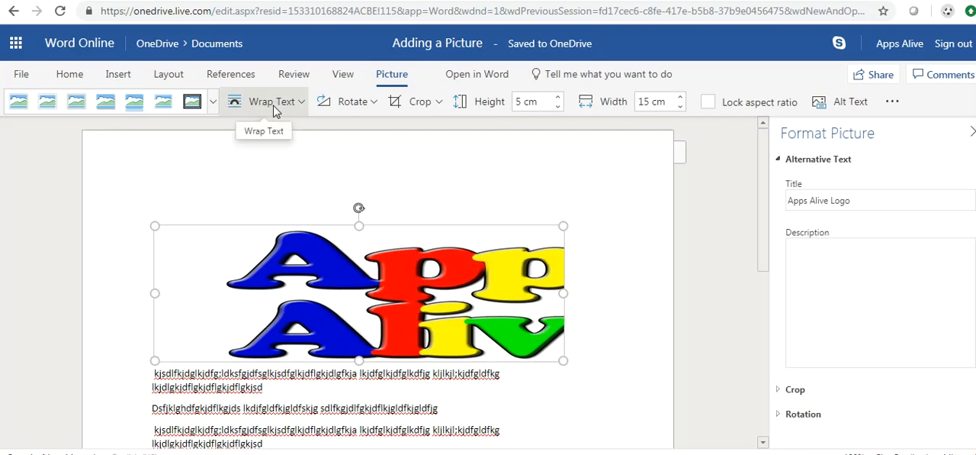
click(300, 104)
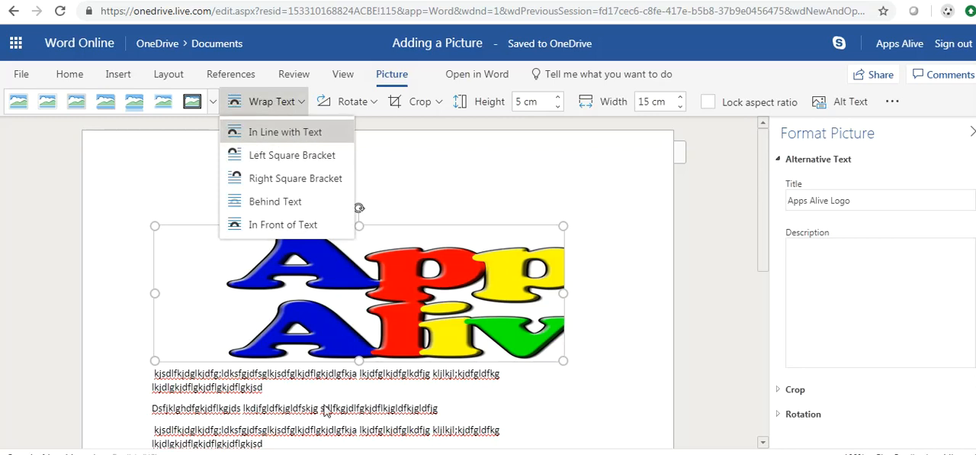
click(275, 158)
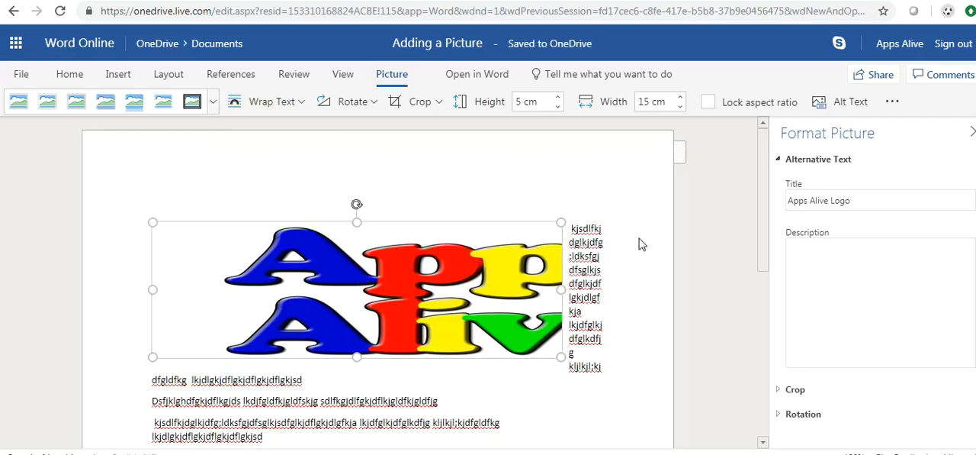
- Change the logo's wrapping to Right Square Bracket and narrow it freehand from its left edge to about 10.4 cm wide
click(292, 102)
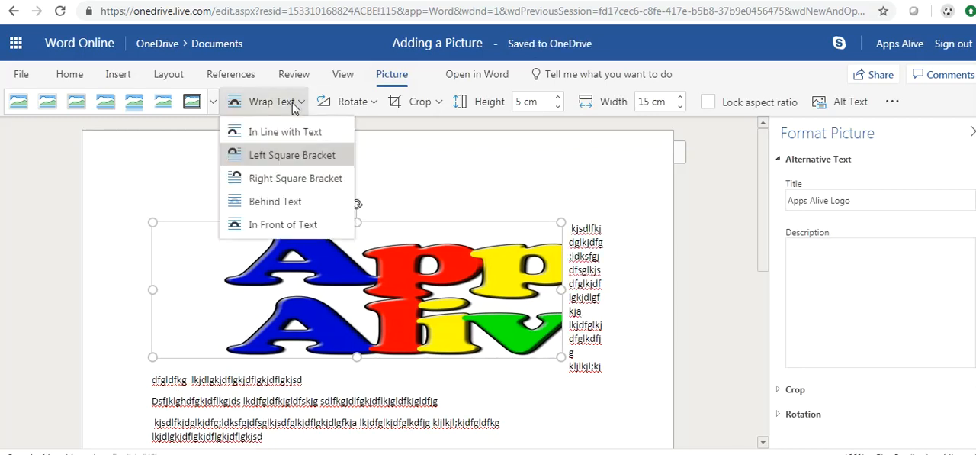
click(276, 180)
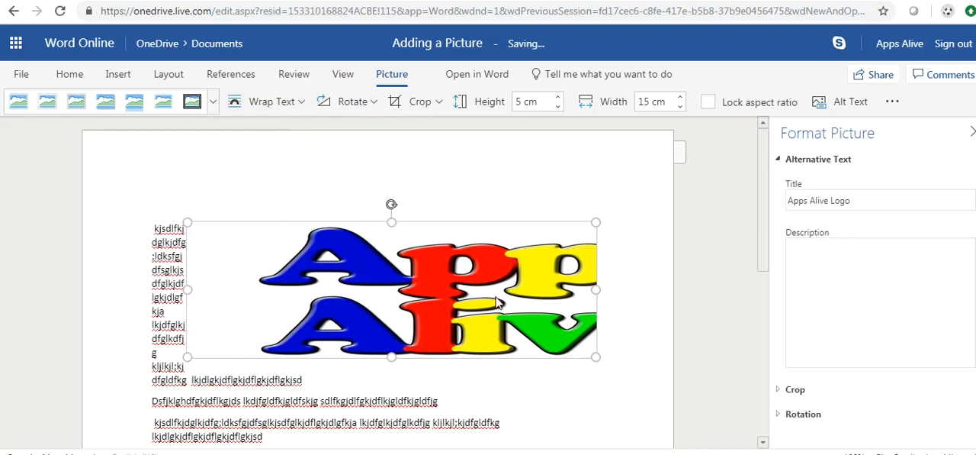
drag(186, 290, 311, 286)
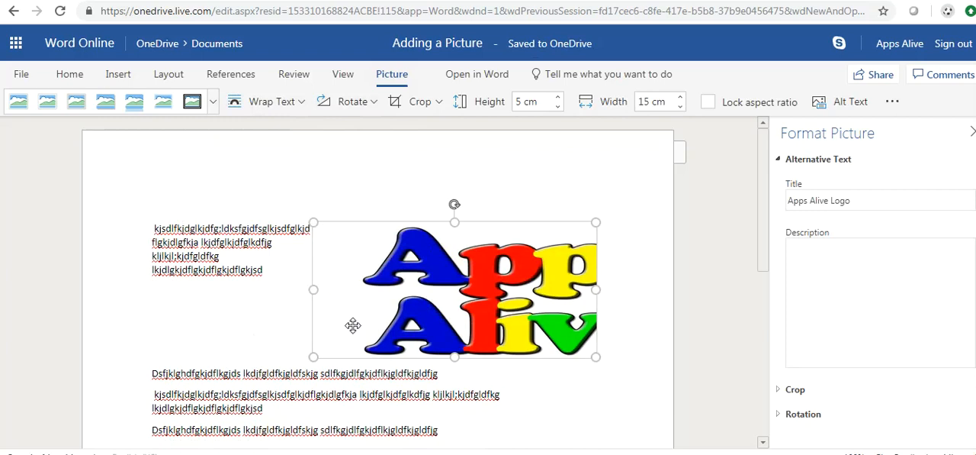
- Switch the logo's wrapping back to Left Square Bracket and from there to Behind Text
click(297, 106)
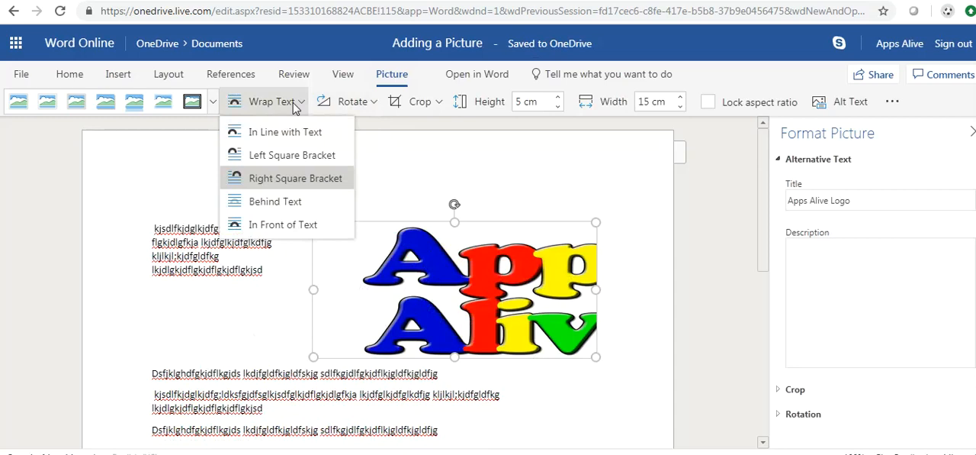
click(280, 157)
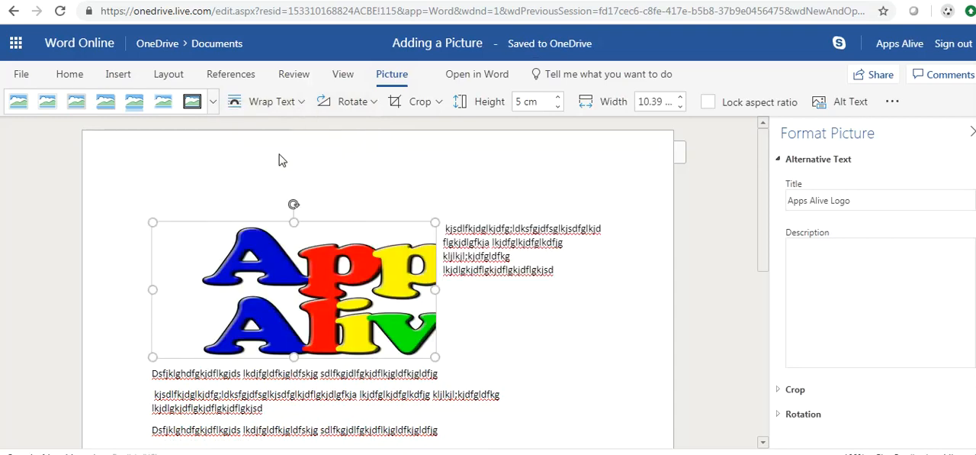
click(298, 108)
click(266, 207)
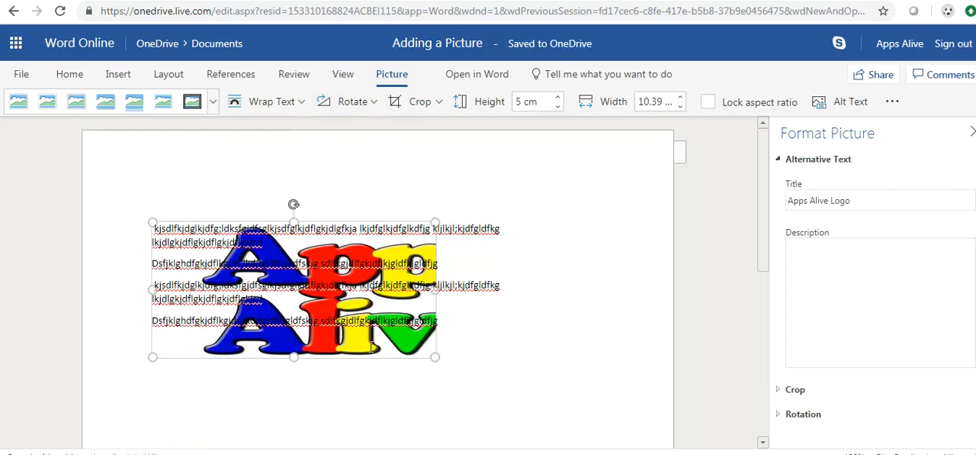
- Place the logo over the filler text with the In Front of Text wrapping option
click(287, 108)
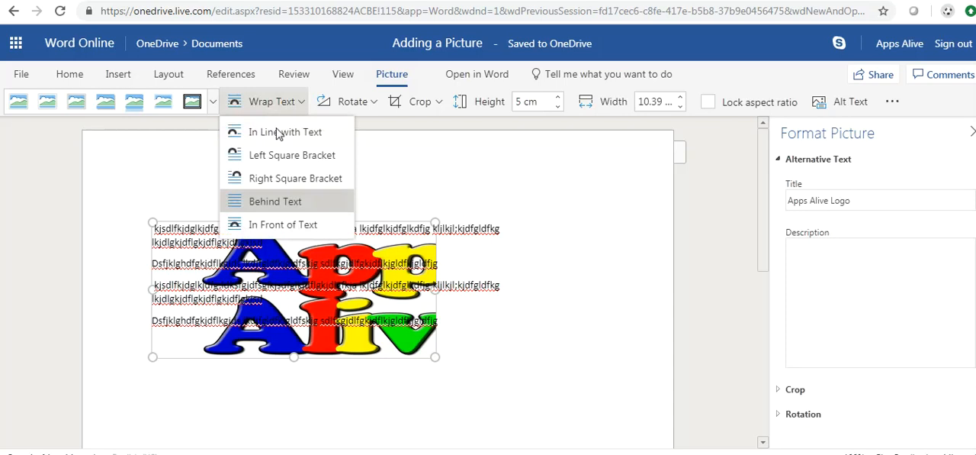
click(276, 232)
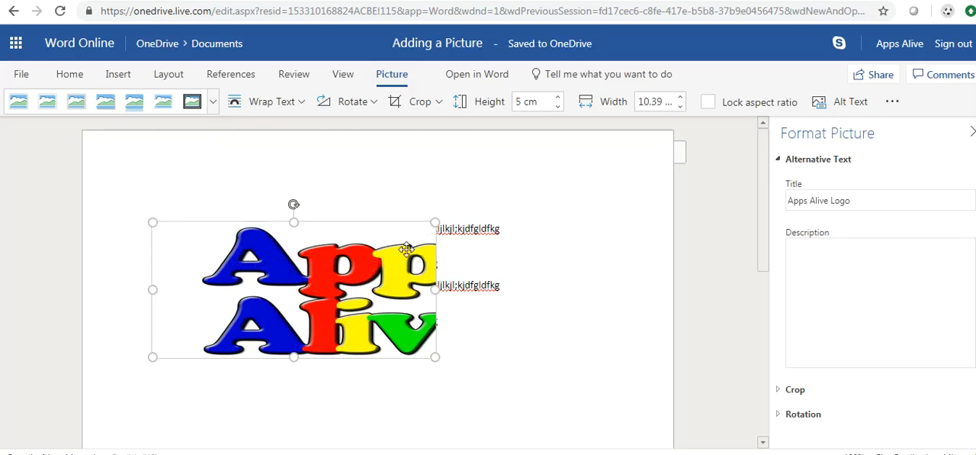
- Set the logo's text wrapping to In Line with Text
click(284, 104)
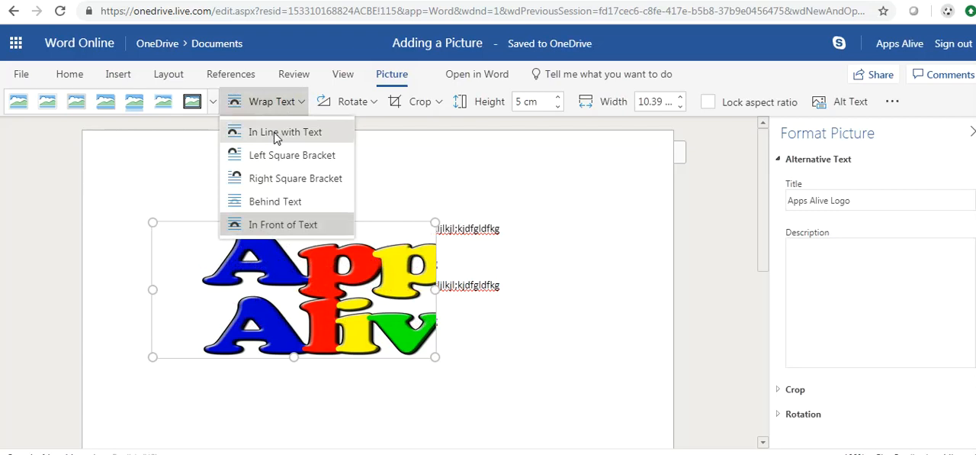
click(276, 135)
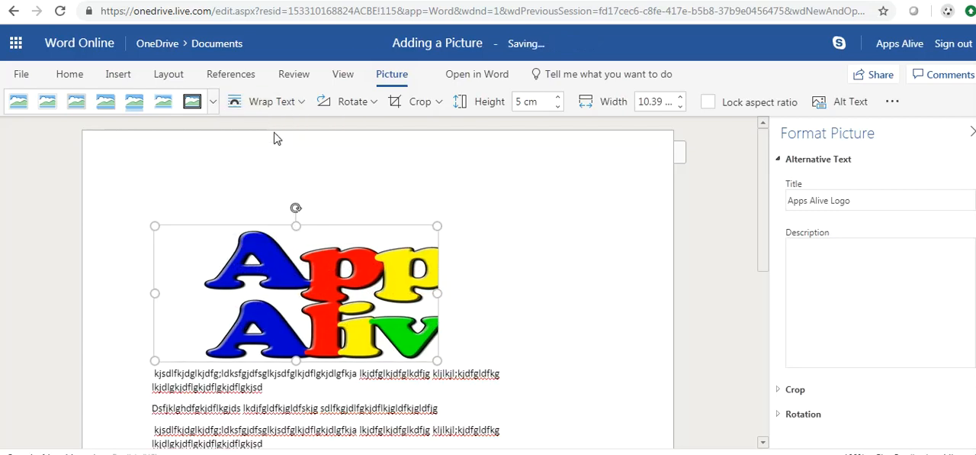
click(560, 294)
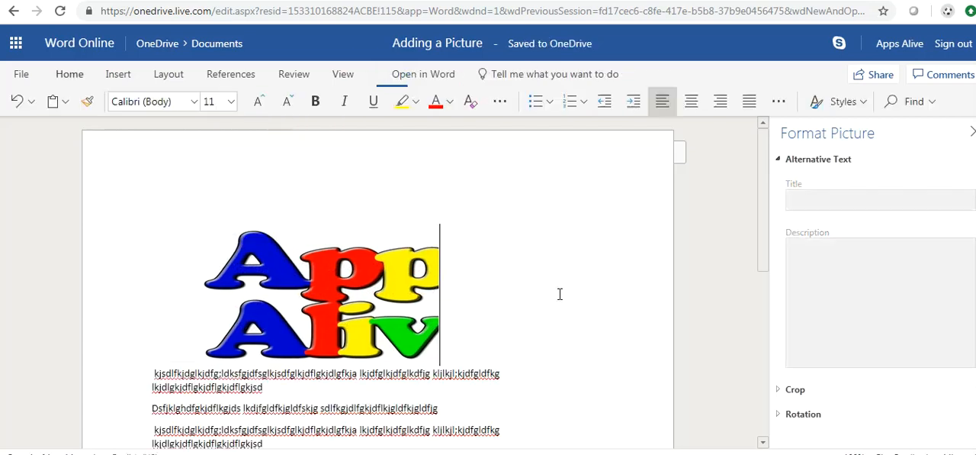
- Add an empty line below the filler text and insert the picture artistic-2063_1920 from this device there
scroll(559, 294, down, 2)
click(324, 354)
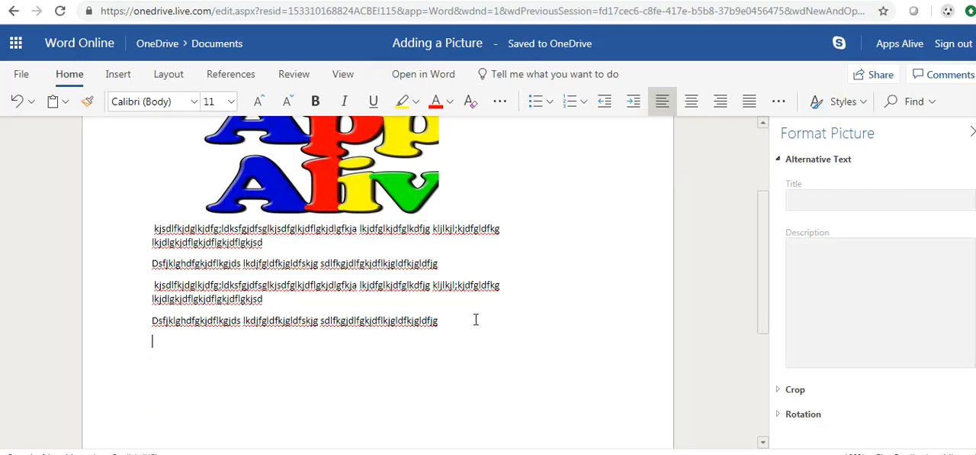
key(Return)
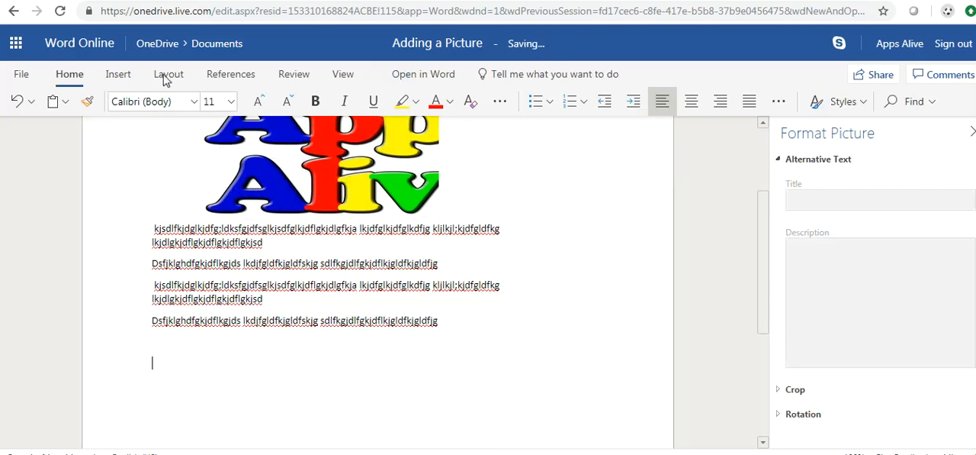
click(125, 80)
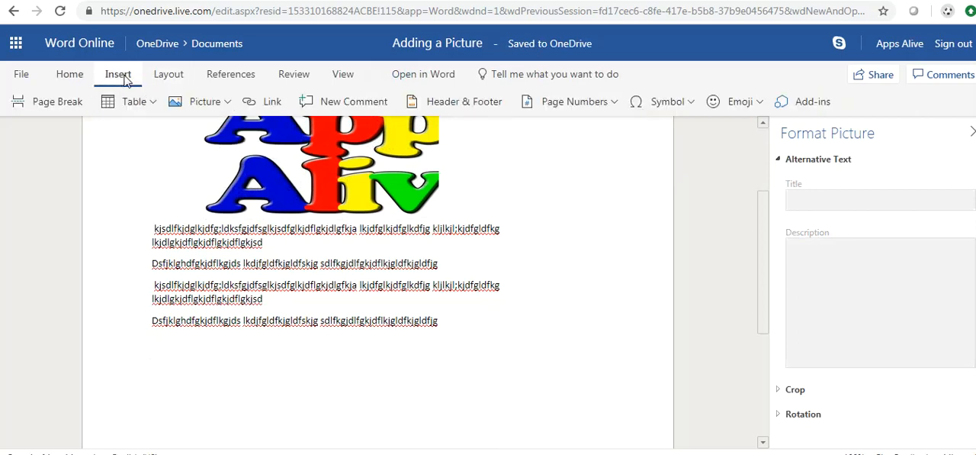
click(203, 105)
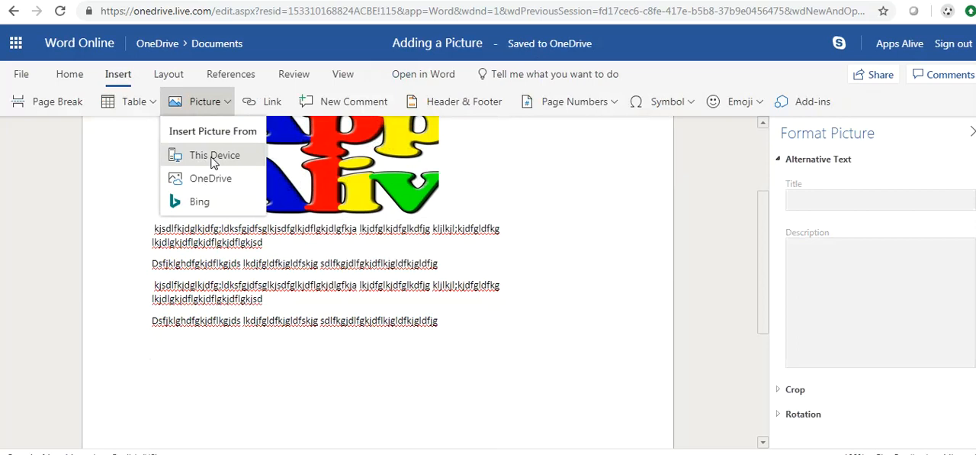
click(212, 160)
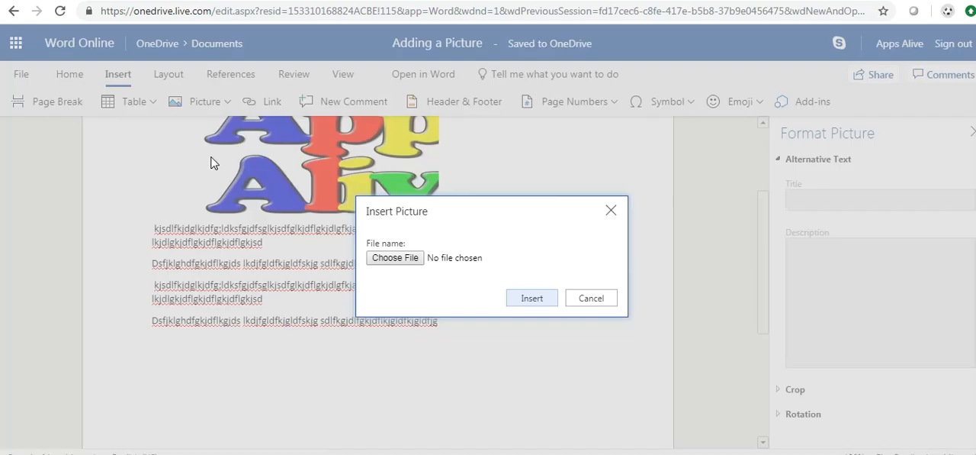
click(385, 260)
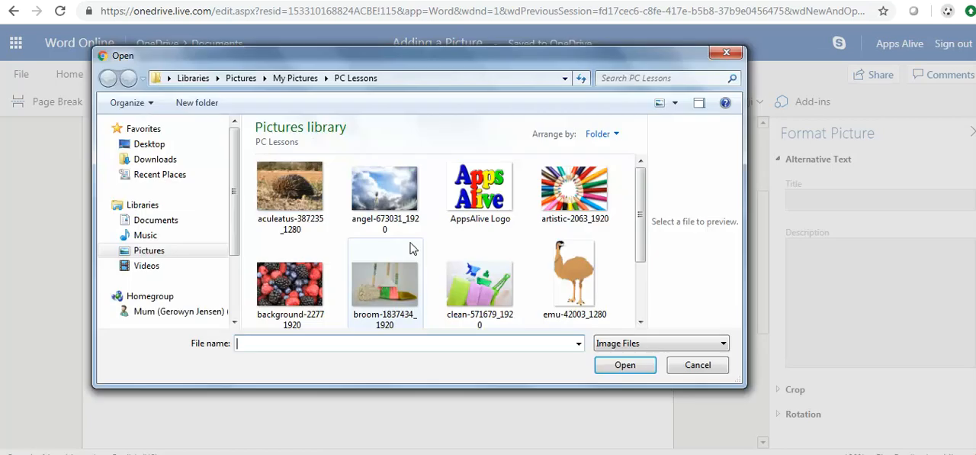
click(565, 192)
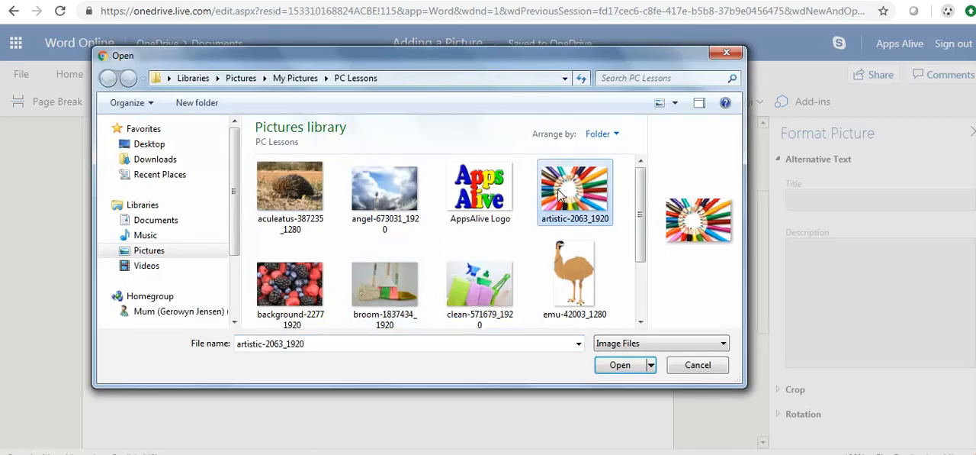
click(621, 366)
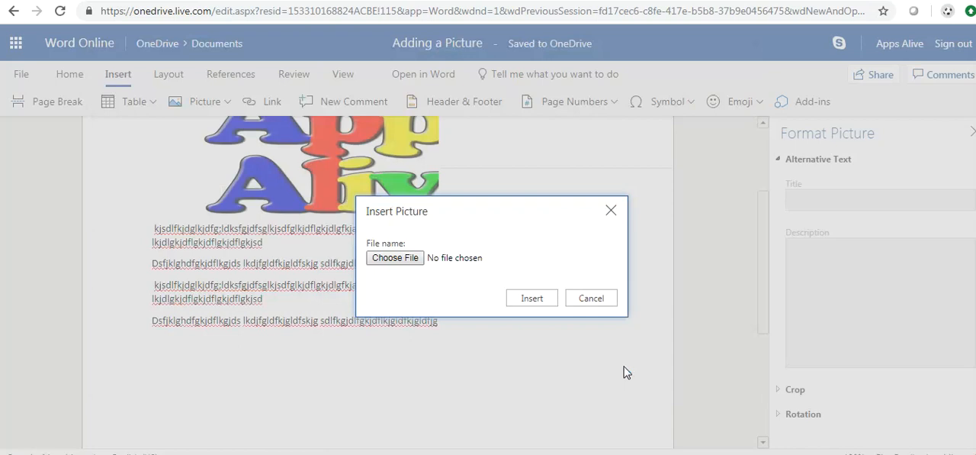
click(533, 297)
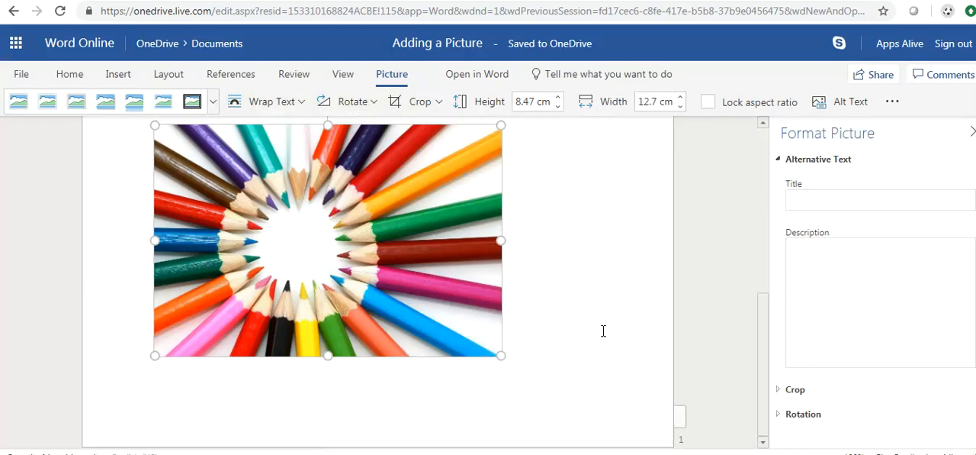
- Centre the coloured pencils picture horizontally on the page
click(563, 267)
scroll(562, 266, up, 3)
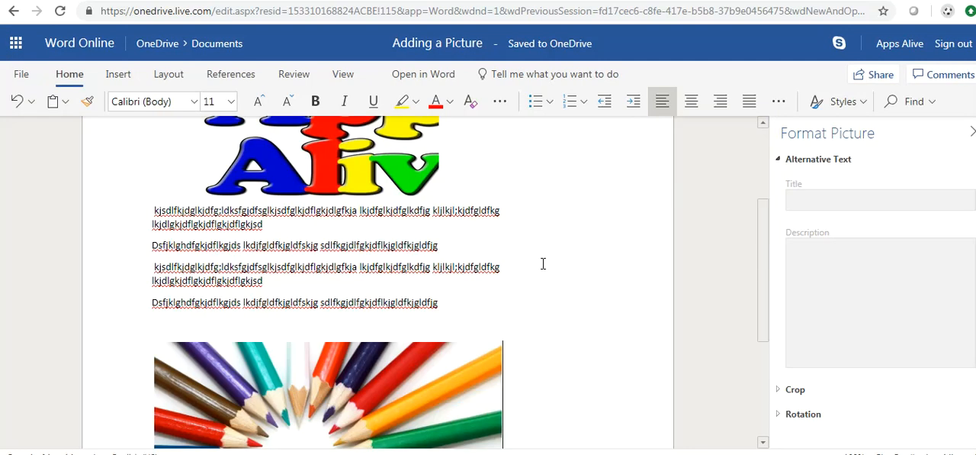
scroll(543, 264, down, 1)
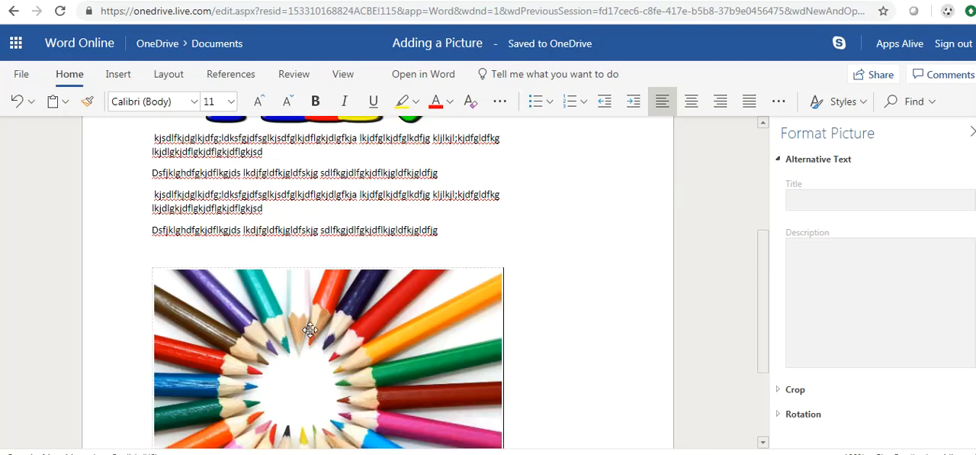
scroll(313, 339, down, 2)
click(311, 335)
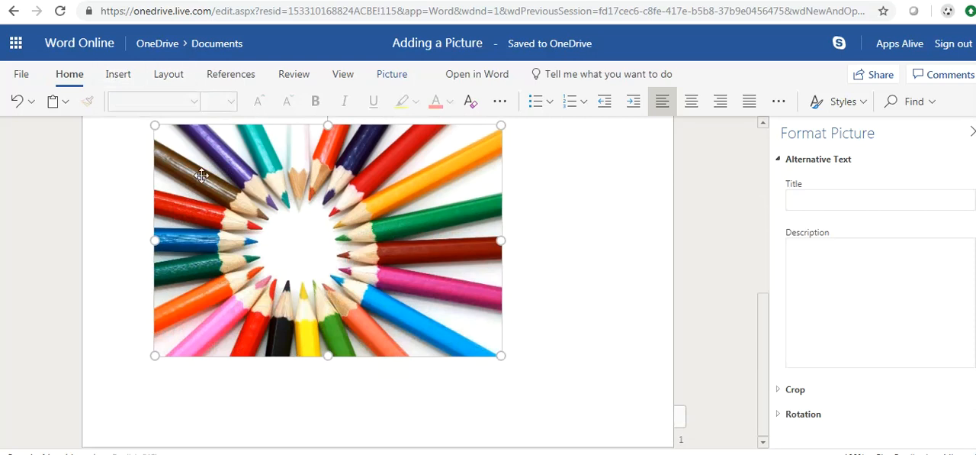
click(169, 80)
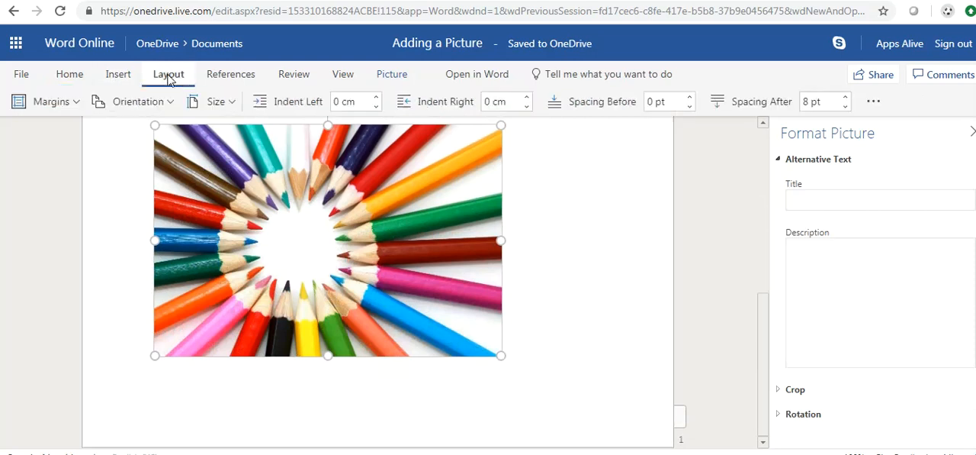
click(64, 76)
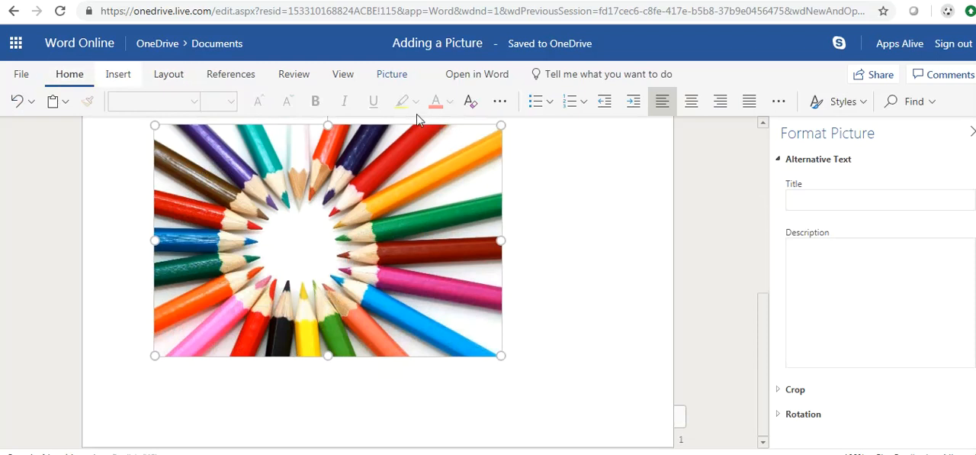
click(691, 103)
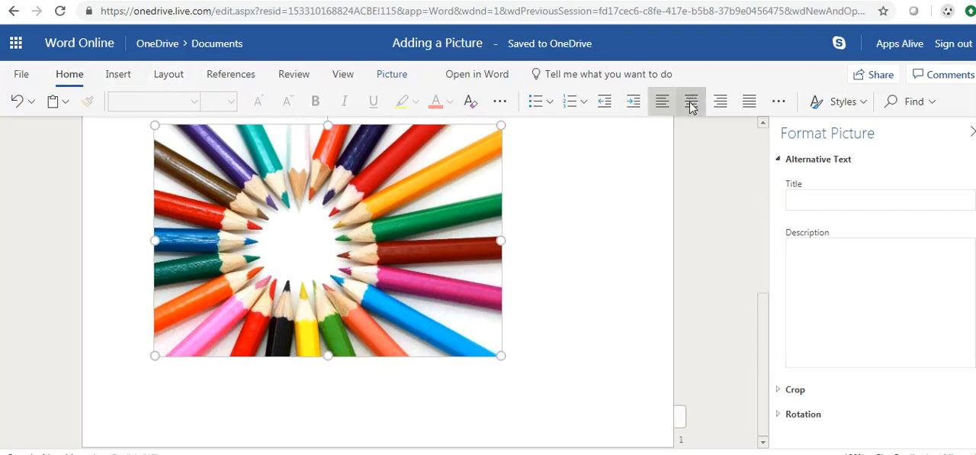
- Join the first filler paragraph to the logo's line and centre the combined paragraph
scroll(549, 268, up, 1)
scroll(550, 268, up, 3)
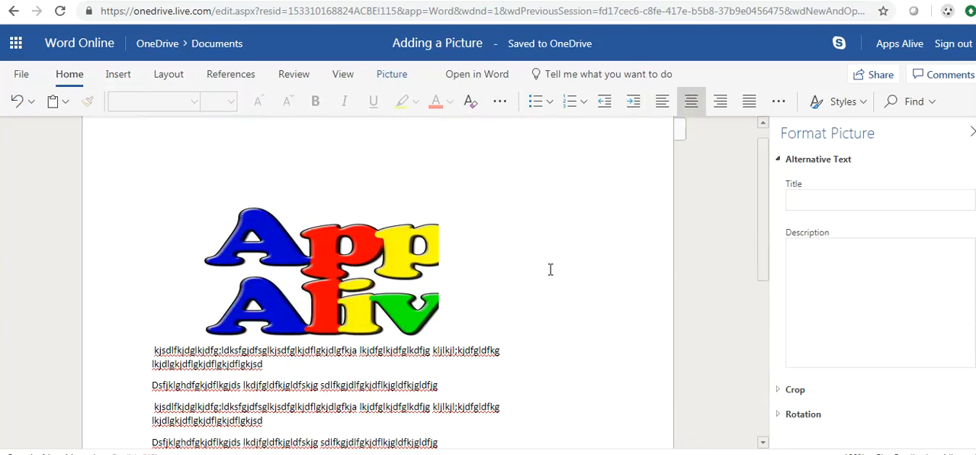
scroll(550, 268, down, 1)
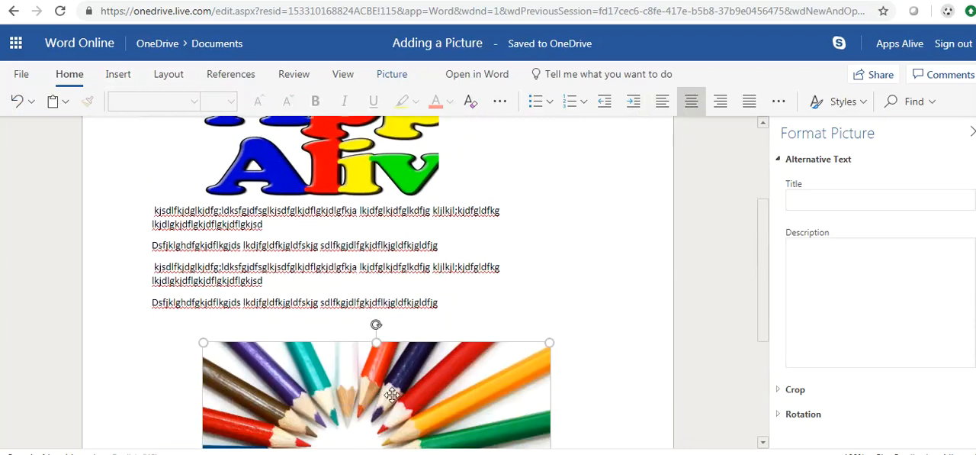
click(271, 212)
key(Return)
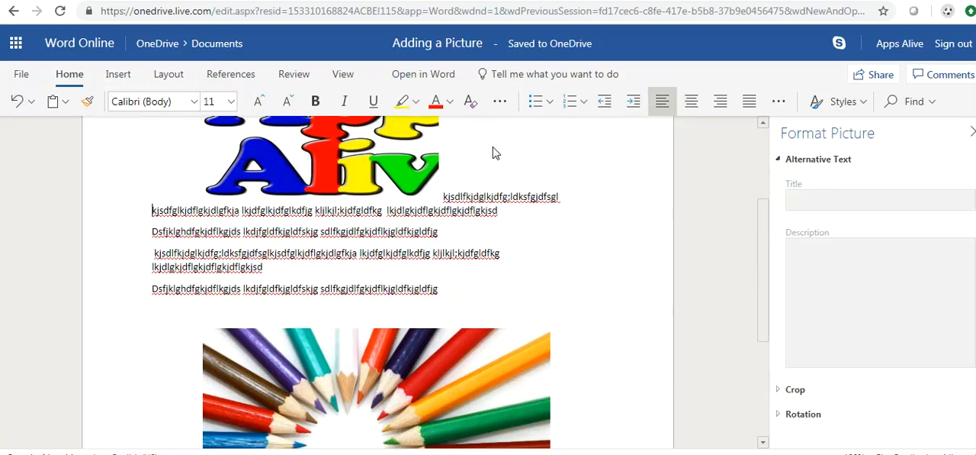
click(691, 104)
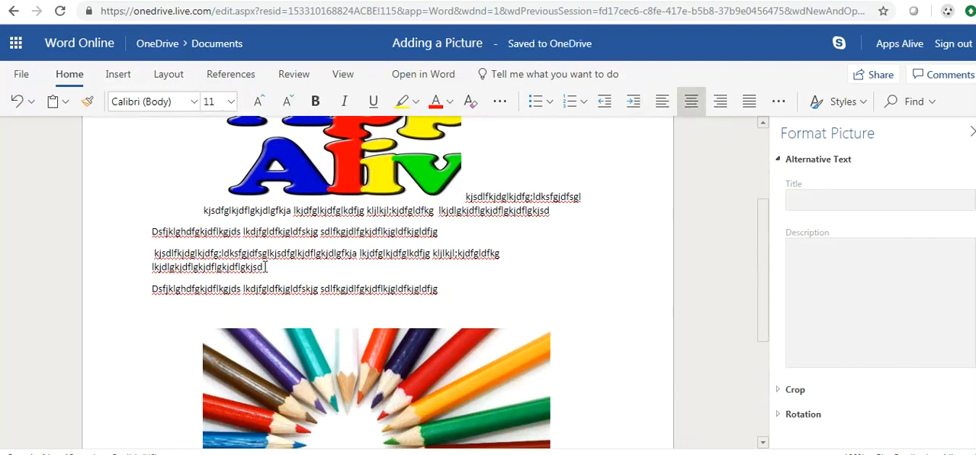
- Try centred and justified alignment on the third filler paragraph
click(305, 252)
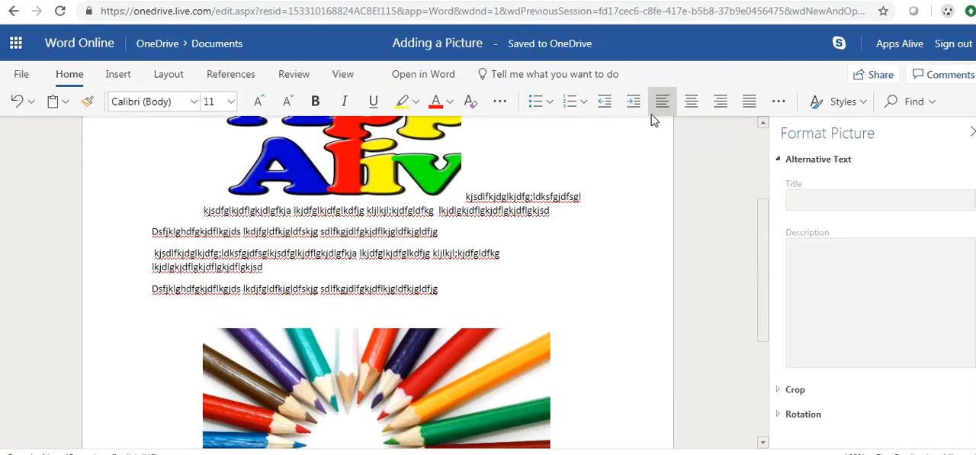
click(691, 106)
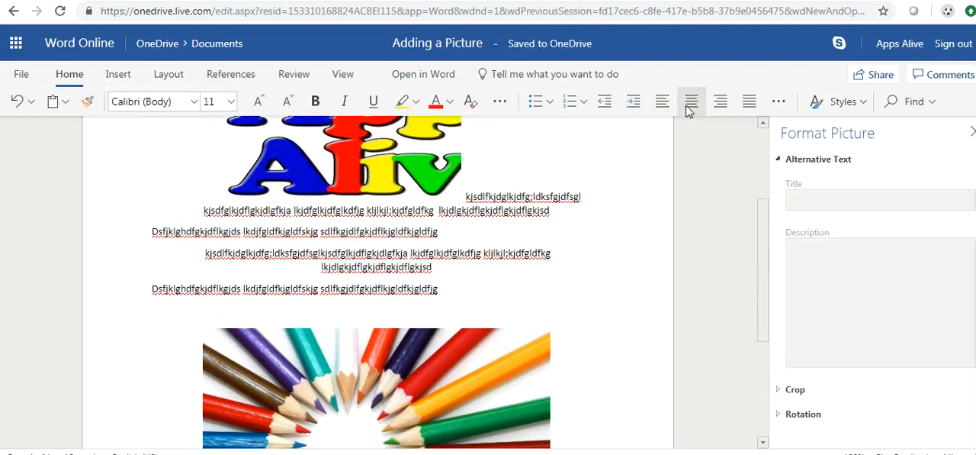
click(749, 103)
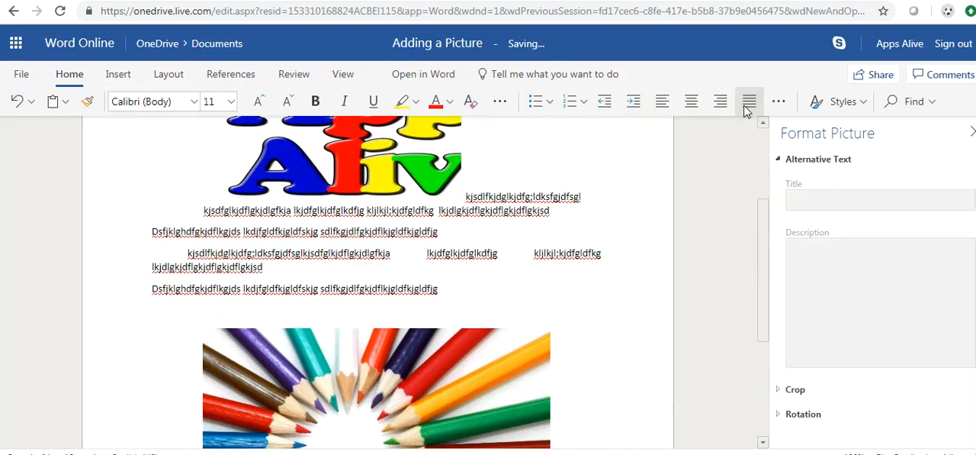
- Try justified and right alignment on all filler paragraphs above the pencils picture, and finish with them left-aligned
drag(183, 212, 221, 213)
drag(348, 272, 486, 311)
click(748, 102)
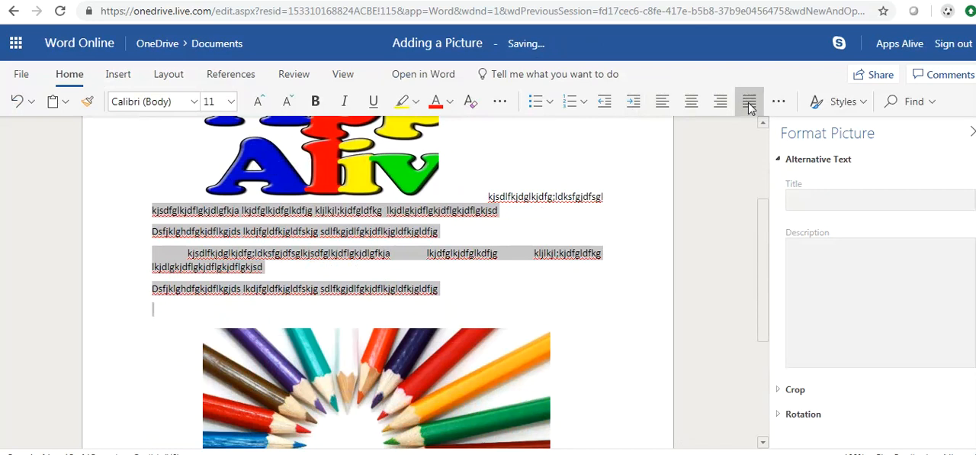
click(720, 104)
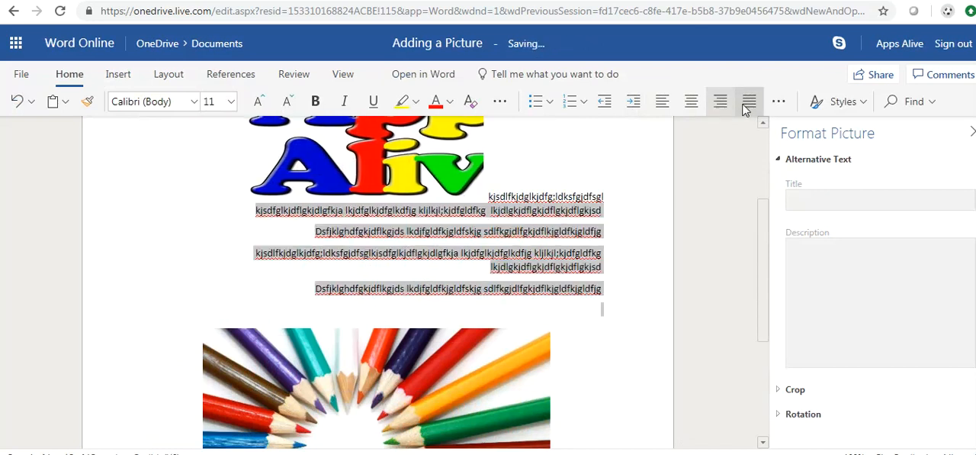
click(749, 105)
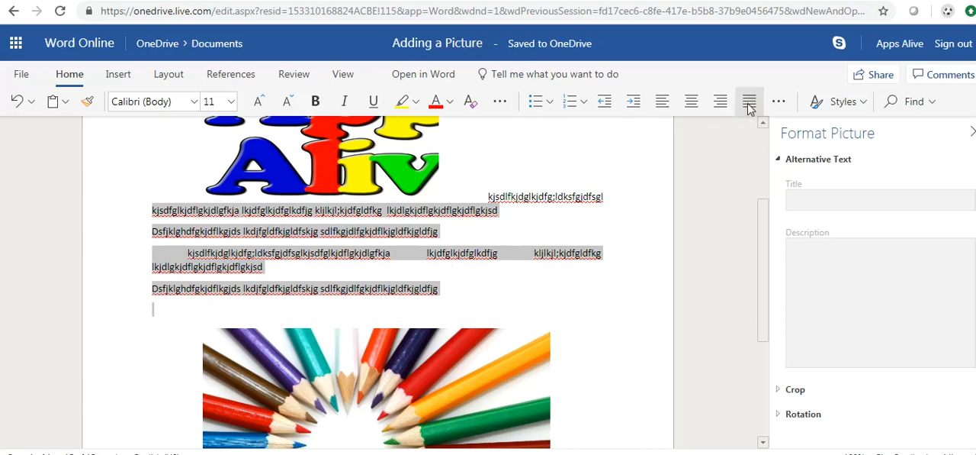
click(661, 109)
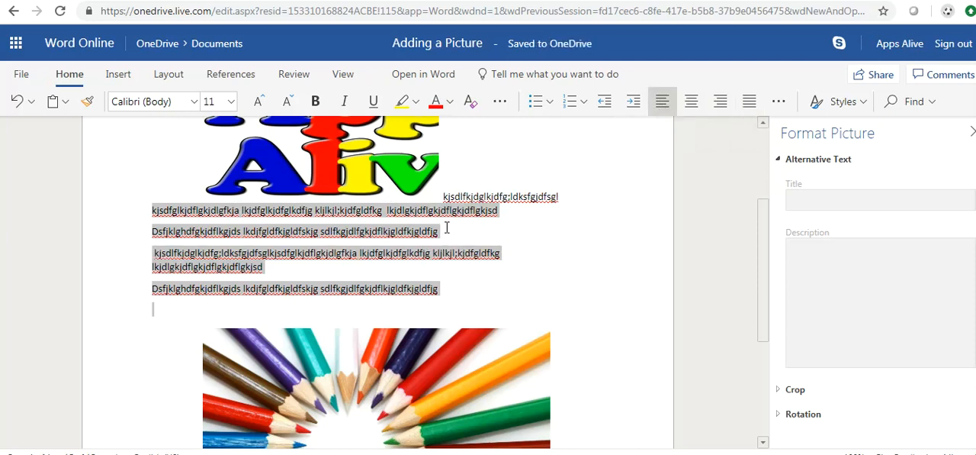
click(564, 227)
scroll(563, 228, down, 5)
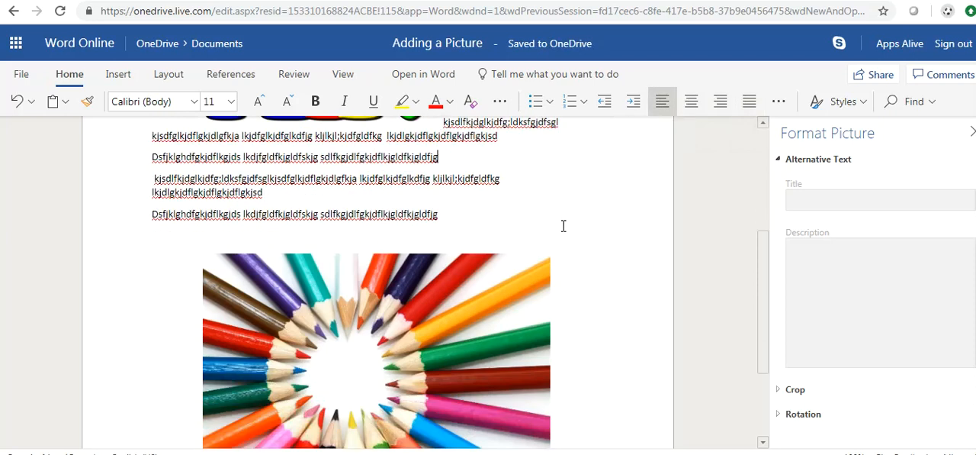
click(538, 246)
scroll(538, 245, up, 5)
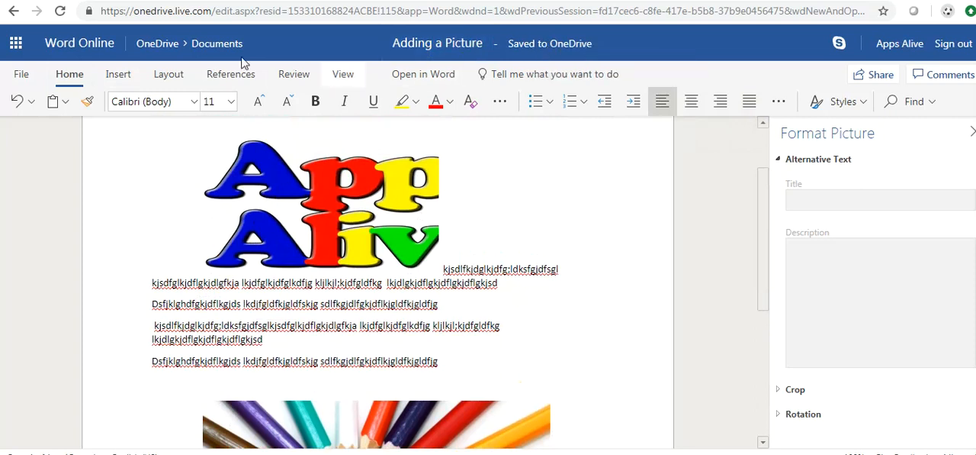
click(21, 76)
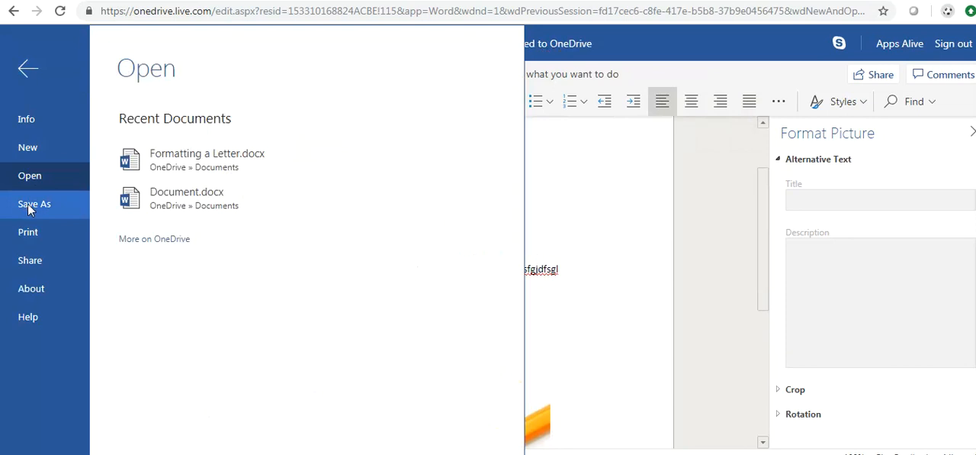
click(605, 186)
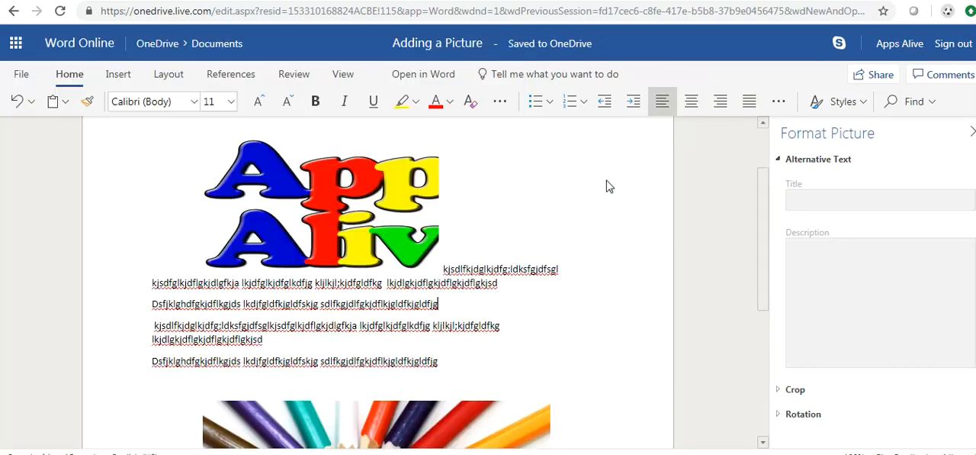